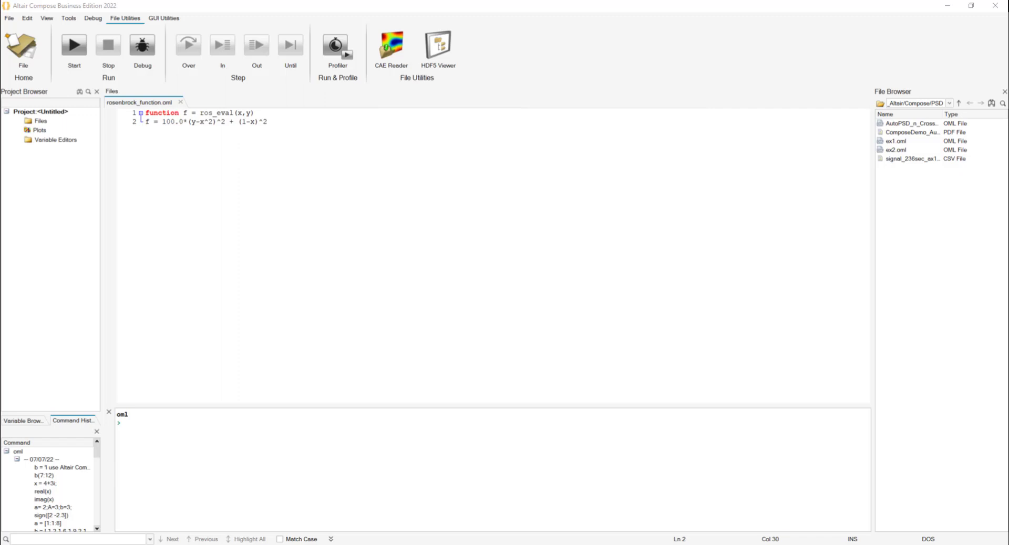
# Confirm that ros_eval appears in Compose's list of registered functions
pyautogui.click(234, 113)
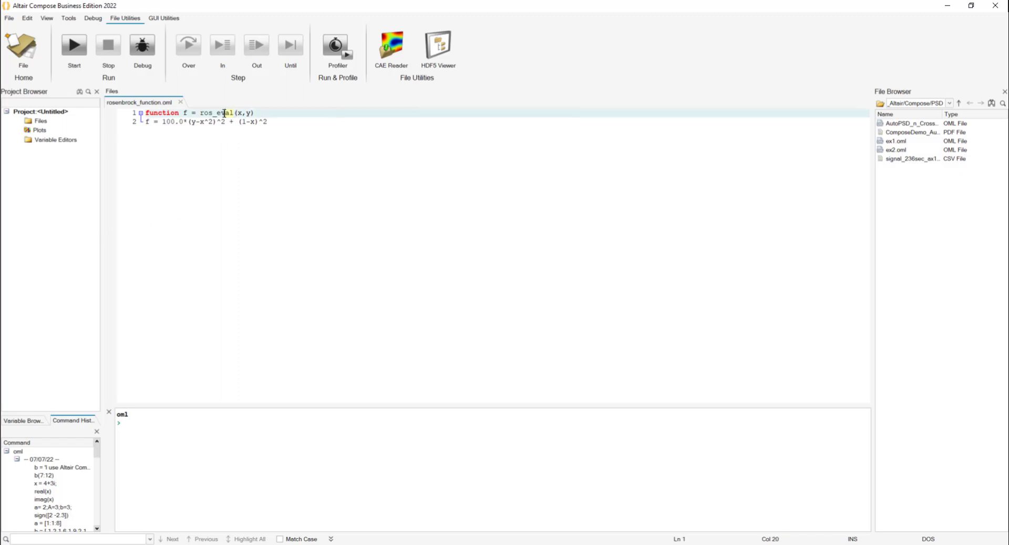
pyautogui.click(200, 113)
pyautogui.rightClick(218, 112)
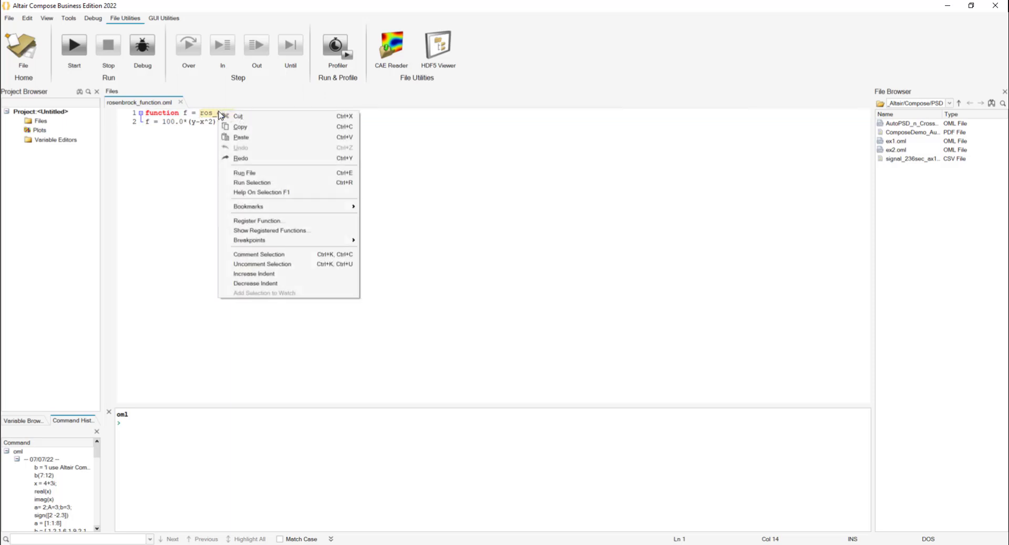
pyautogui.click(270, 231)
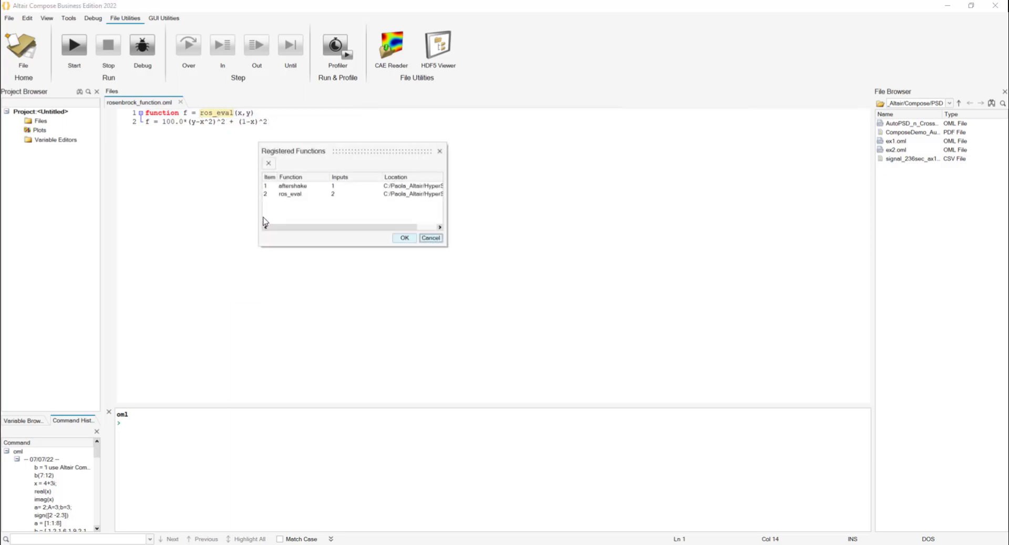
pyautogui.click(296, 194)
pyautogui.click(405, 238)
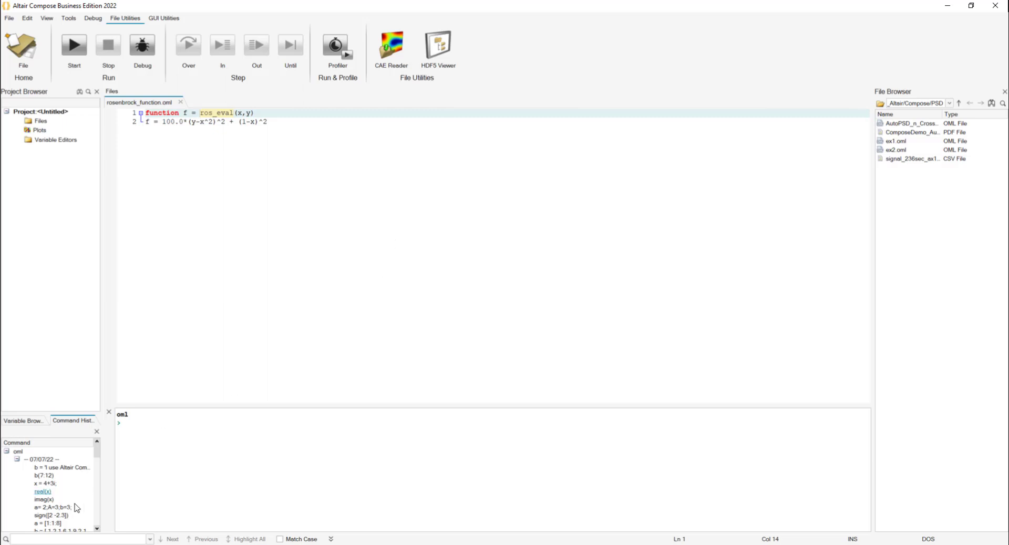
# Launch HyperStudy 2022 and create the new study Study_1
pyautogui.click(65, 543)
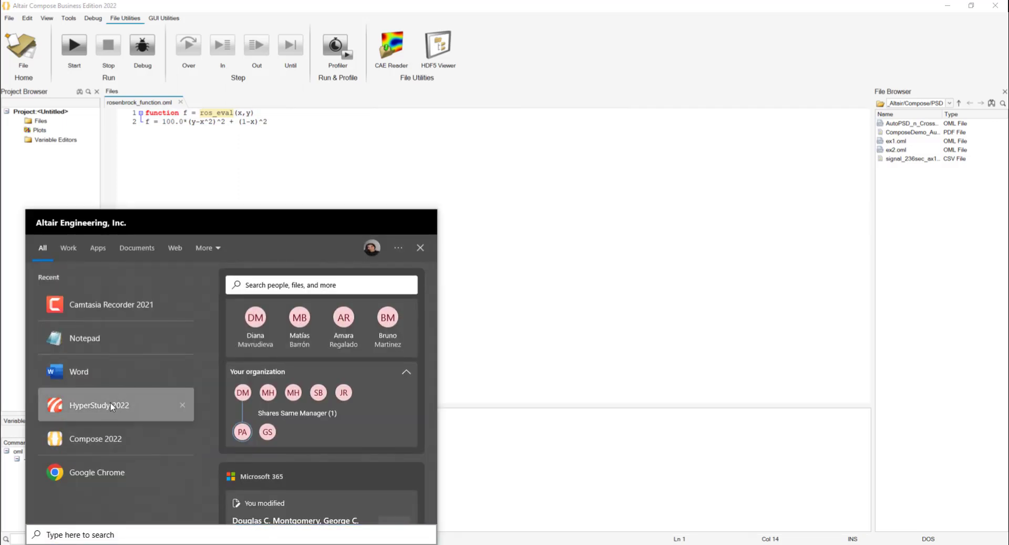
pyautogui.press('Escape')
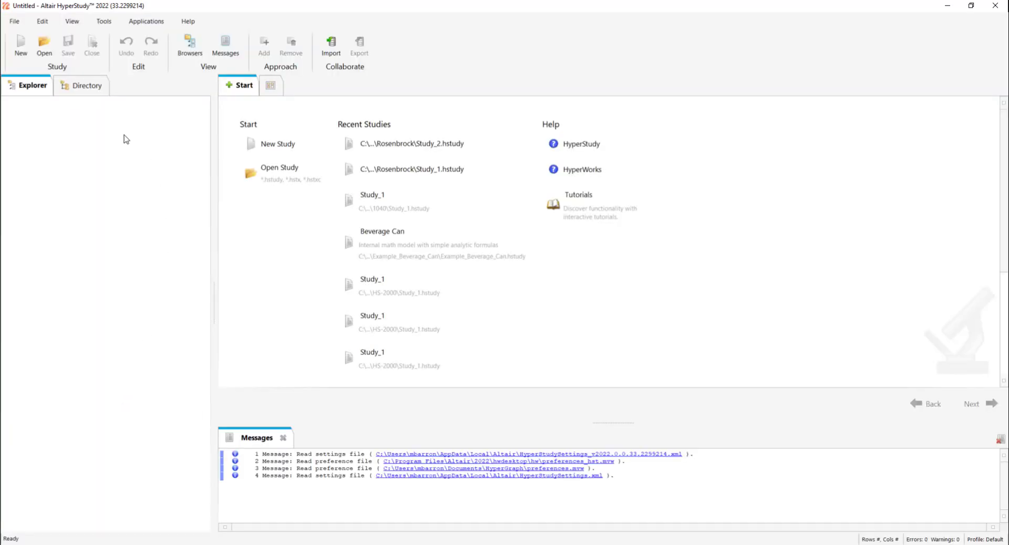
pyautogui.click(280, 145)
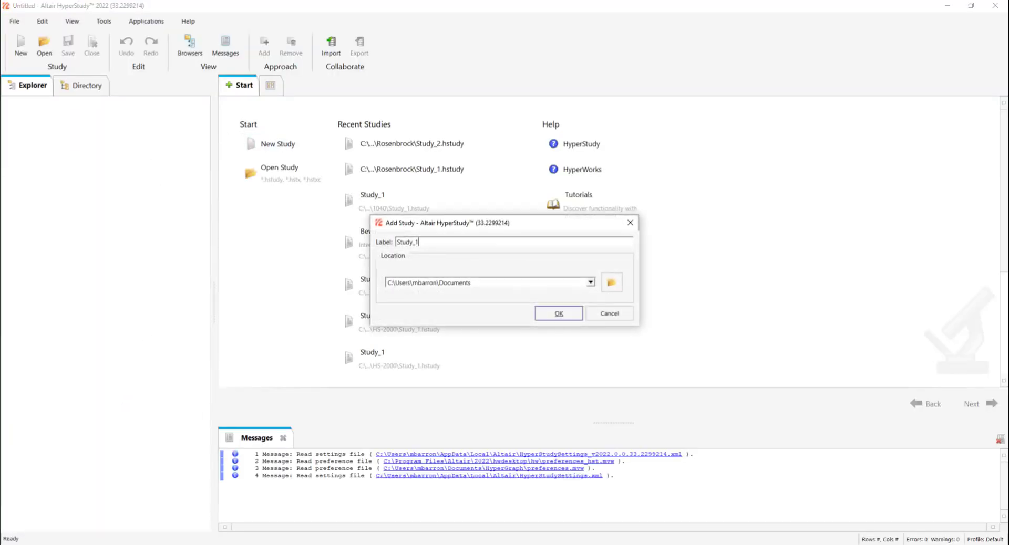
pyautogui.click(555, 316)
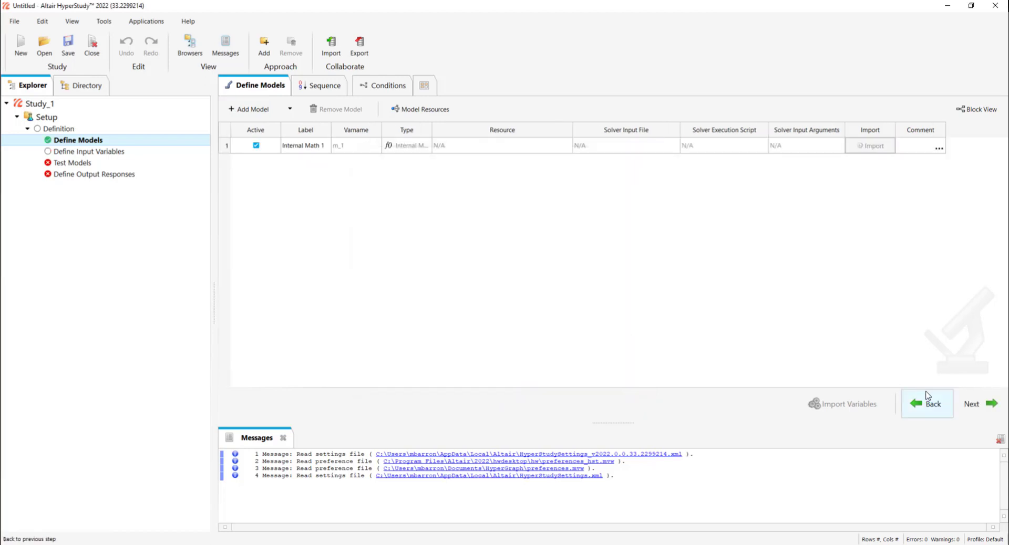
# Add two input variables labelled x and y
pyautogui.click(976, 405)
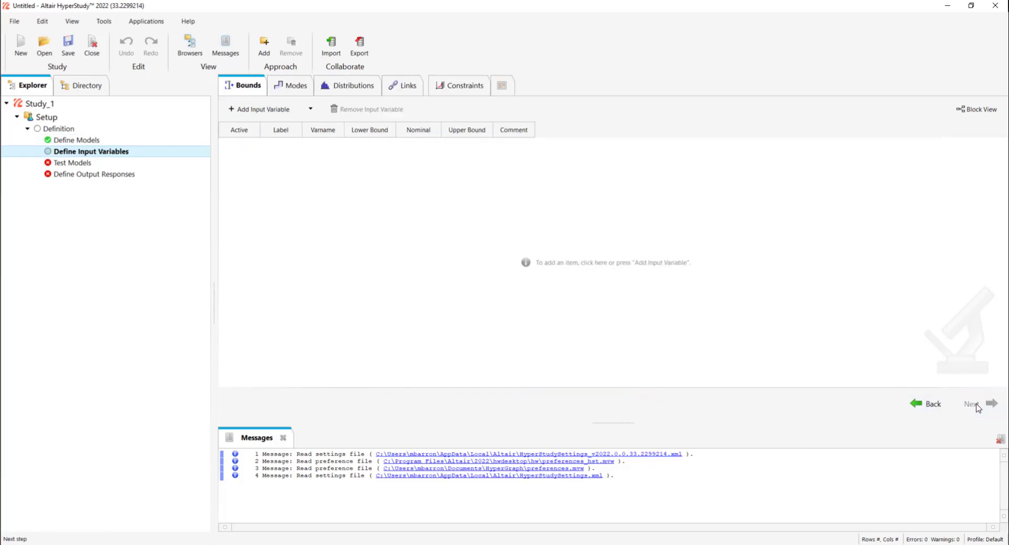
pyautogui.click(262, 111)
pyautogui.click(262, 110)
pyautogui.doubleClick(308, 149)
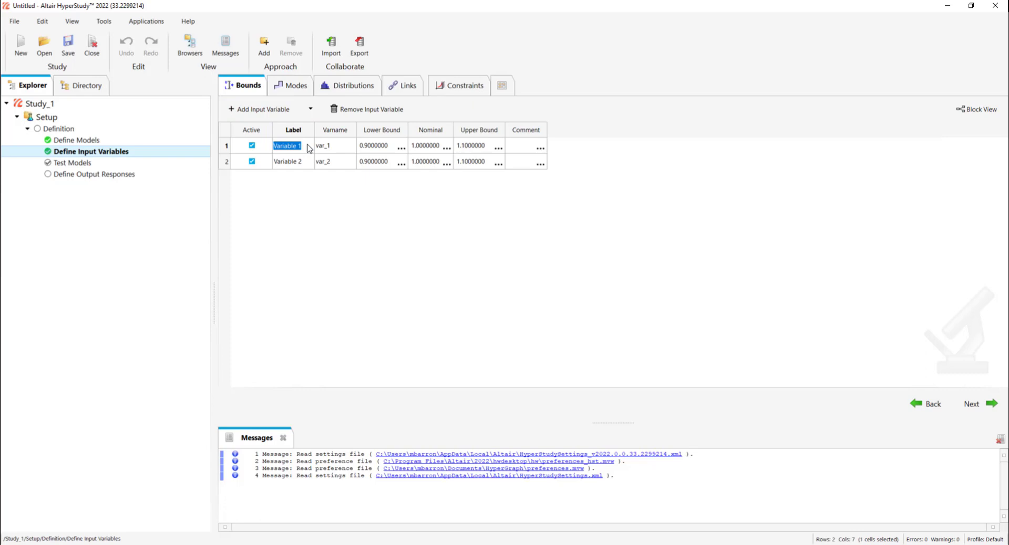
pyautogui.write('x')
pyautogui.doubleClick(291, 164)
pyautogui.write('y')
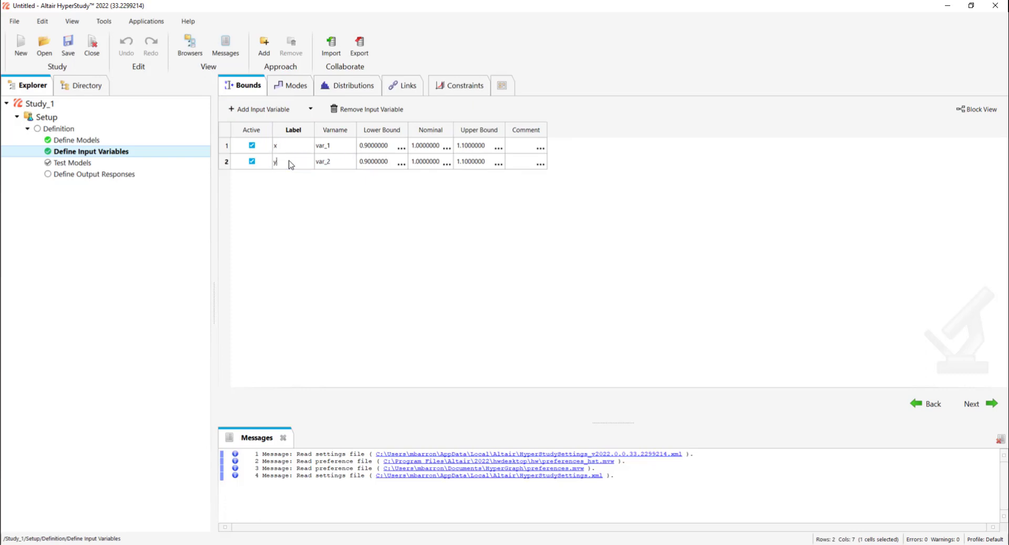
# Give x and y a lower bound of -2 and an upper bound of 2
pyautogui.doubleClick(377, 146)
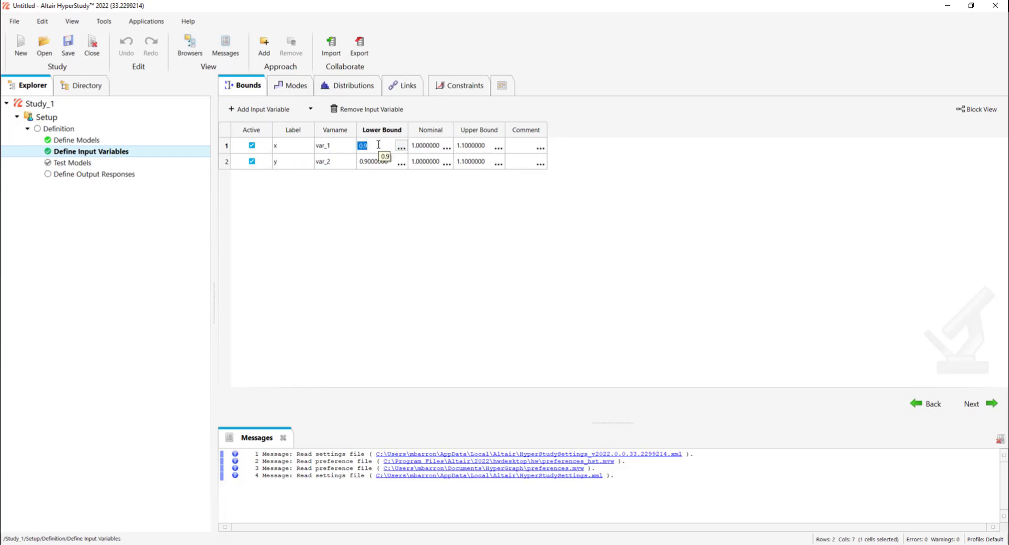
pyautogui.write('-2')
pyautogui.doubleClick(385, 162)
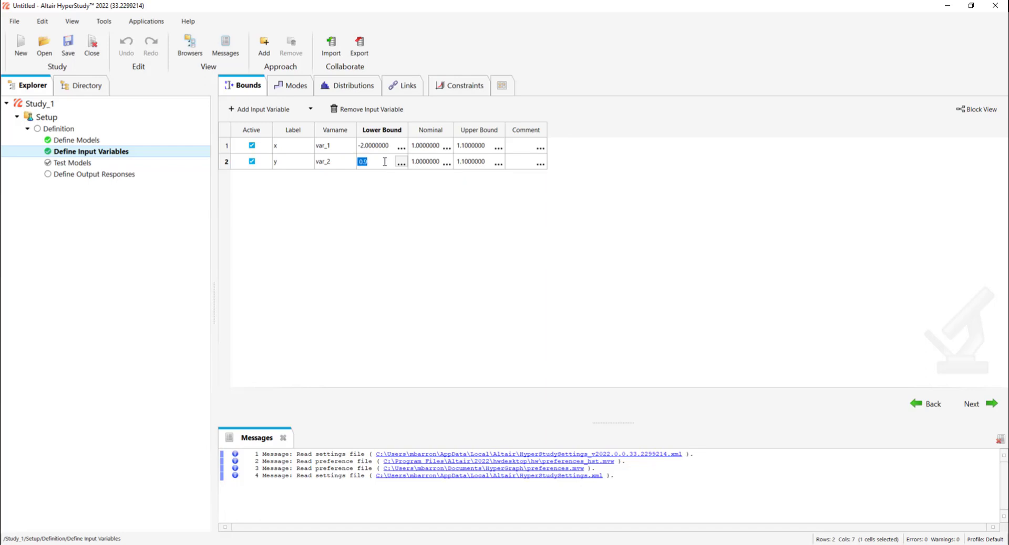
pyautogui.write('-2')
pyautogui.doubleClick(479, 147)
pyautogui.write('2')
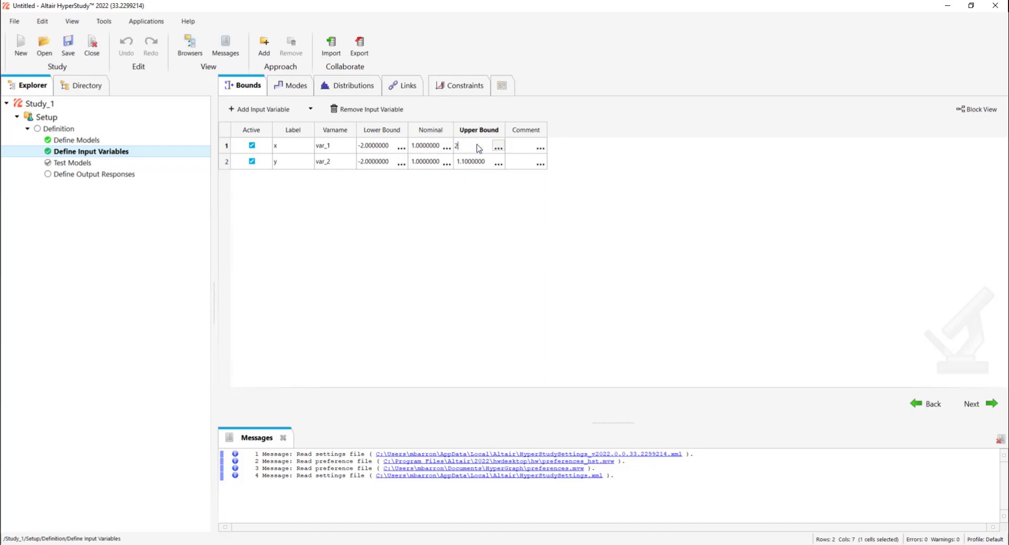
pyautogui.doubleClick(478, 162)
pyautogui.write('2')
# Set the nominal value of both x and y to -1
pyautogui.doubleClick(424, 144)
pyautogui.write('-')
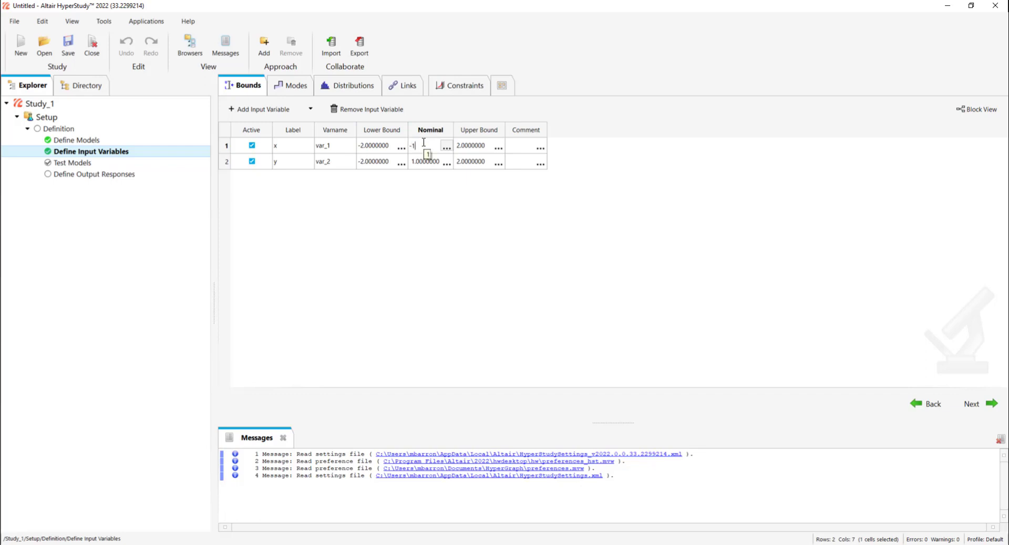
pyautogui.write('1')
pyautogui.click(433, 162)
pyautogui.click(434, 163)
pyautogui.write('-1')
pyautogui.click(457, 197)
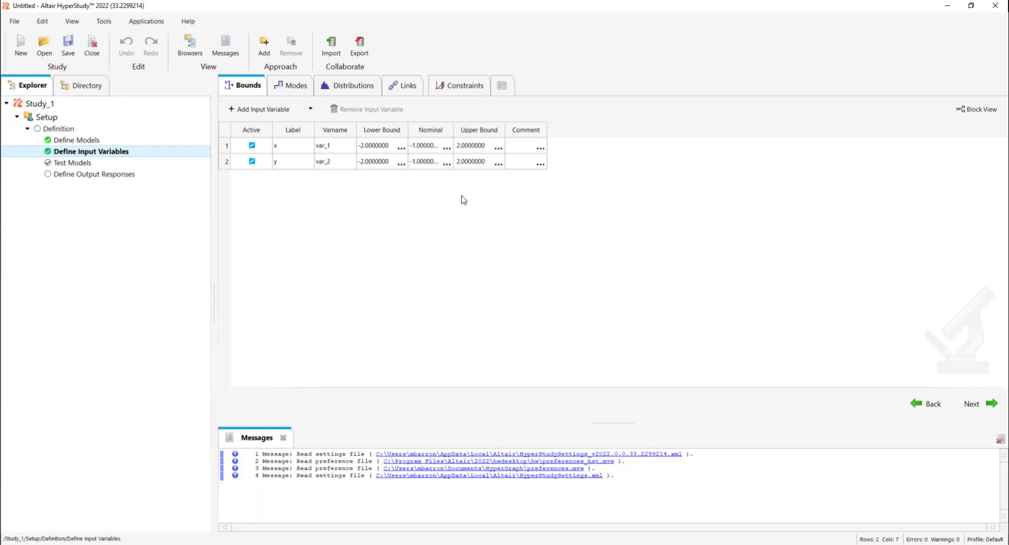
# Run the model definition test and add output Response 1
pyautogui.click(985, 397)
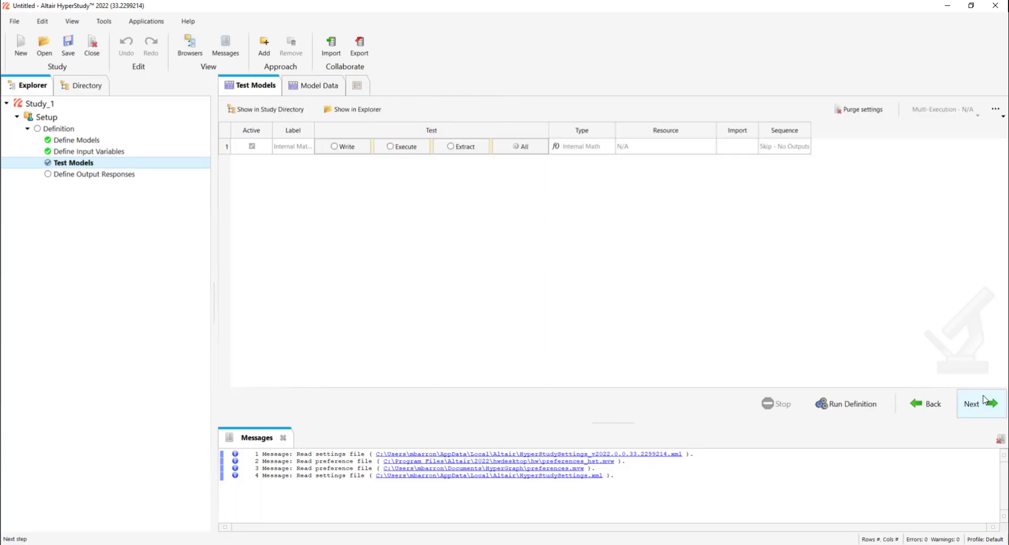
pyautogui.click(863, 411)
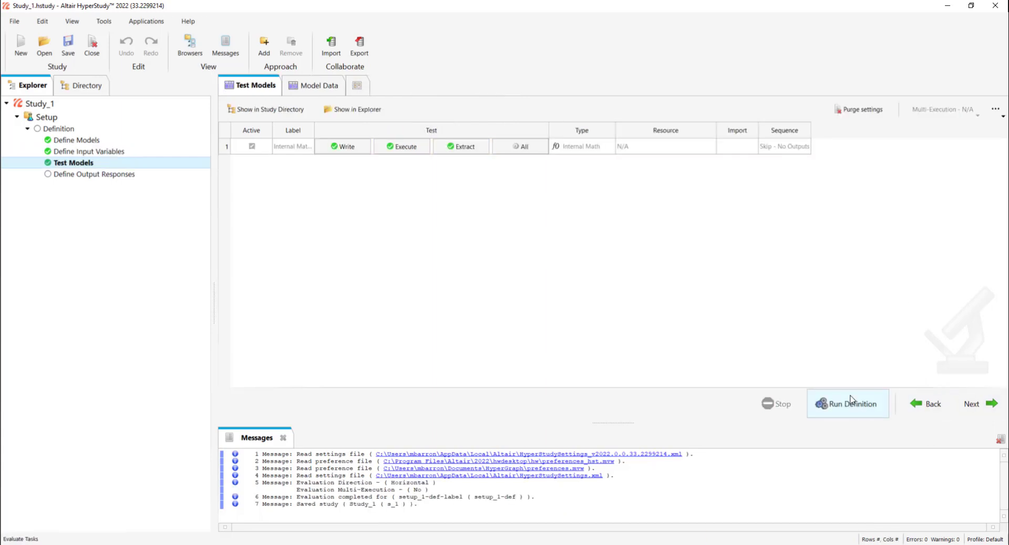
pyautogui.click(970, 404)
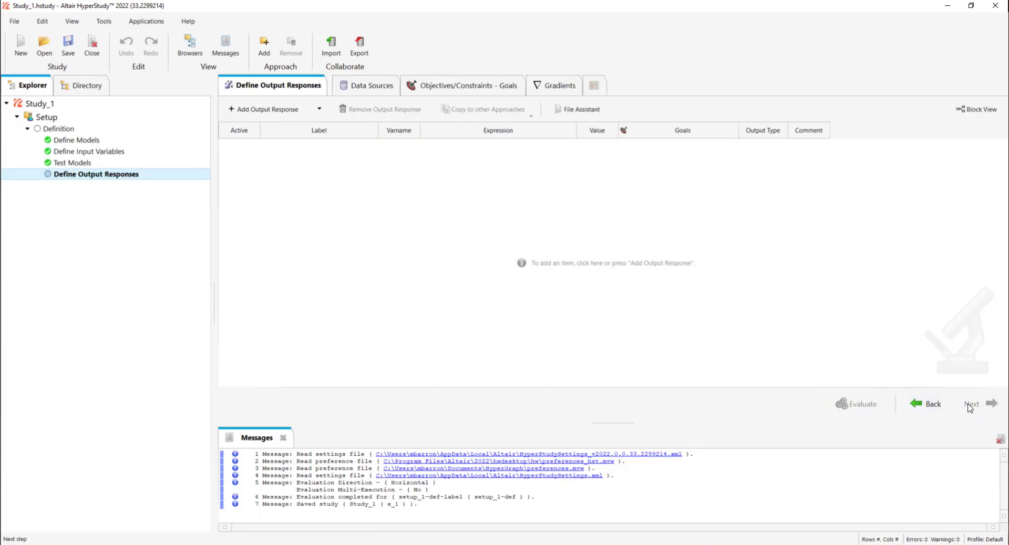
pyautogui.click(284, 112)
# Build Response 1's expression ros_eval(var_1, var_2) and update the preview
pyautogui.click(581, 150)
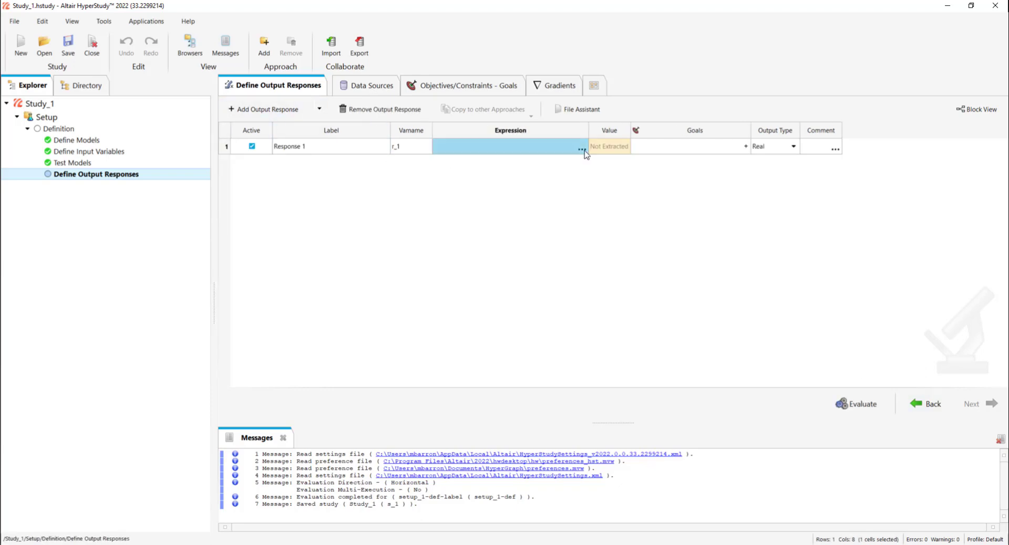
pyautogui.scroll(-12, 99, 317)
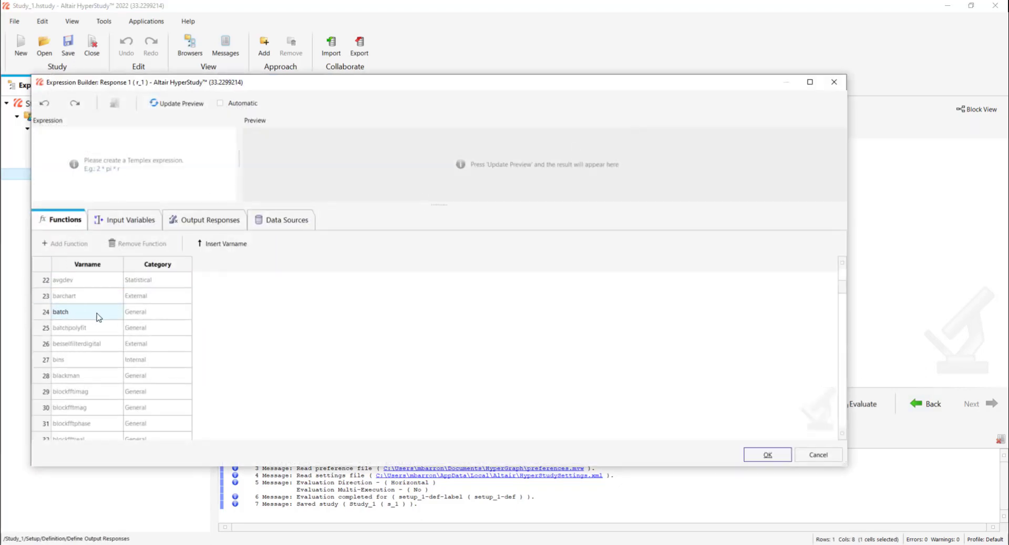
pyautogui.scroll(-20, 99, 317)
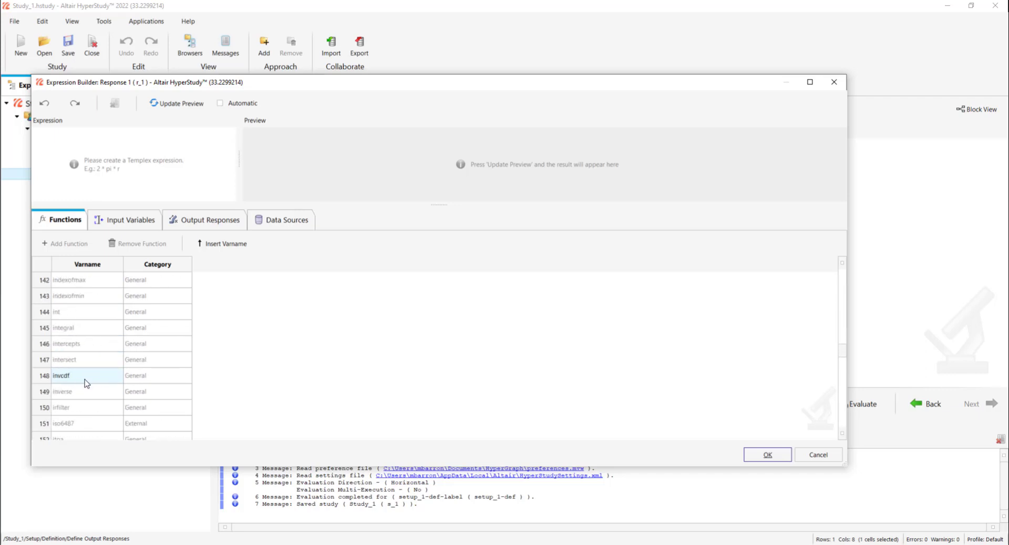
pyautogui.scroll(-10, 86, 383)
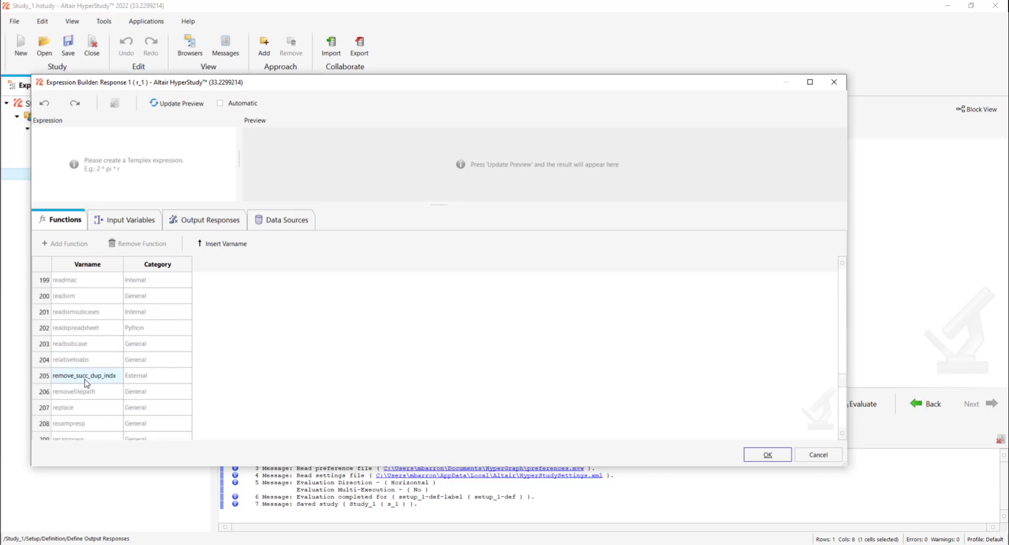
pyautogui.scroll(-3, 86, 383)
pyautogui.click(90, 361)
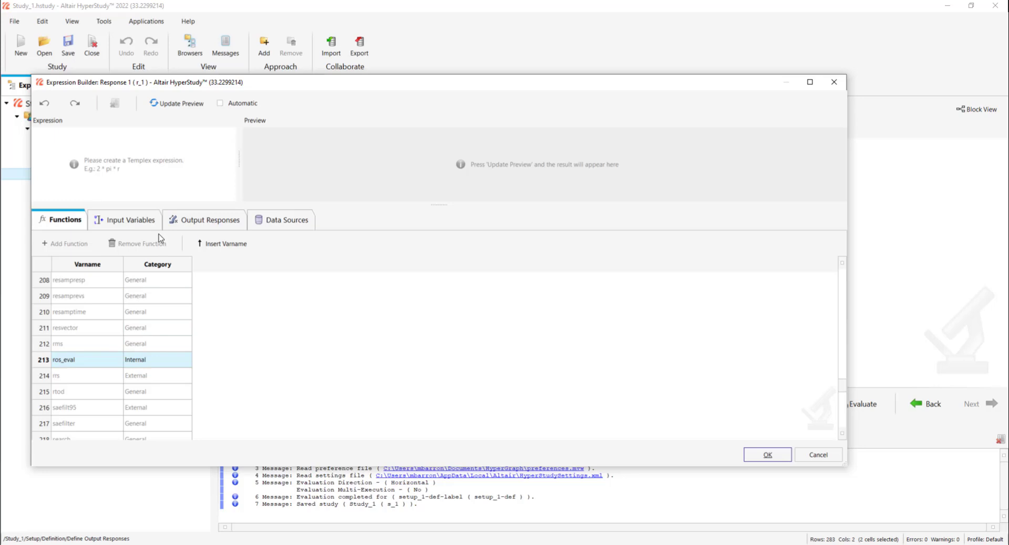
pyautogui.click(219, 243)
pyautogui.click(126, 220)
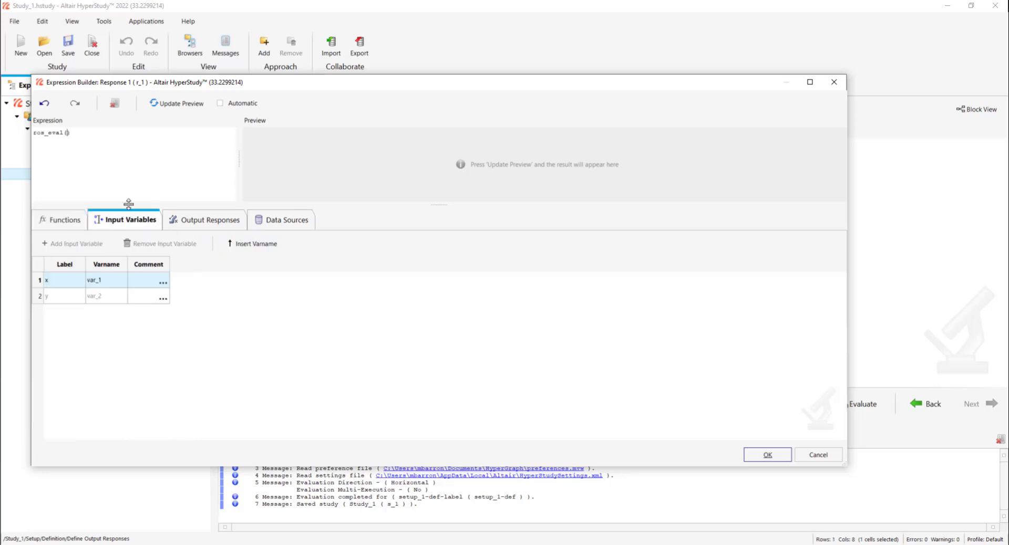
pyautogui.click(55, 285)
pyautogui.moveTo(58, 288); pyautogui.dragTo(61, 296)
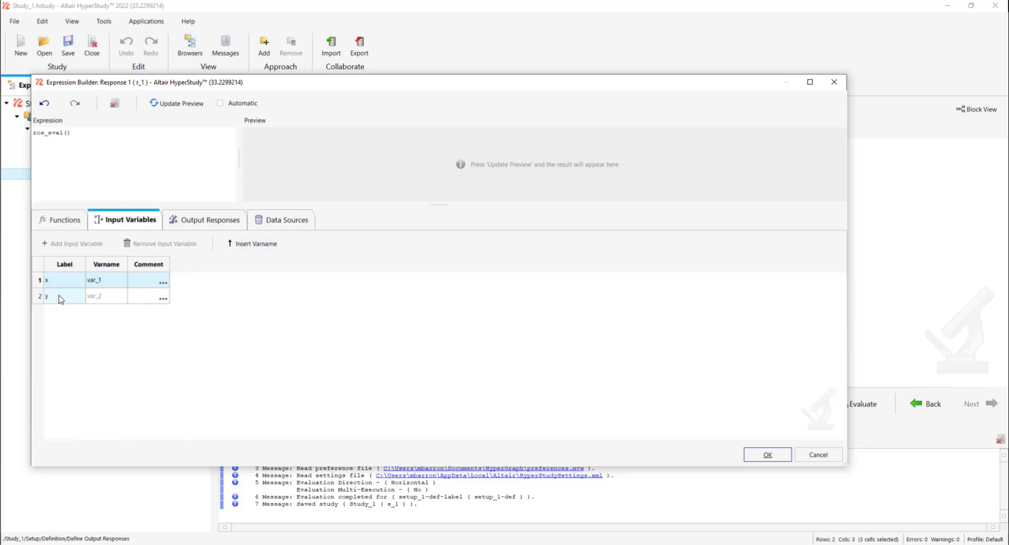
pyautogui.click(252, 250)
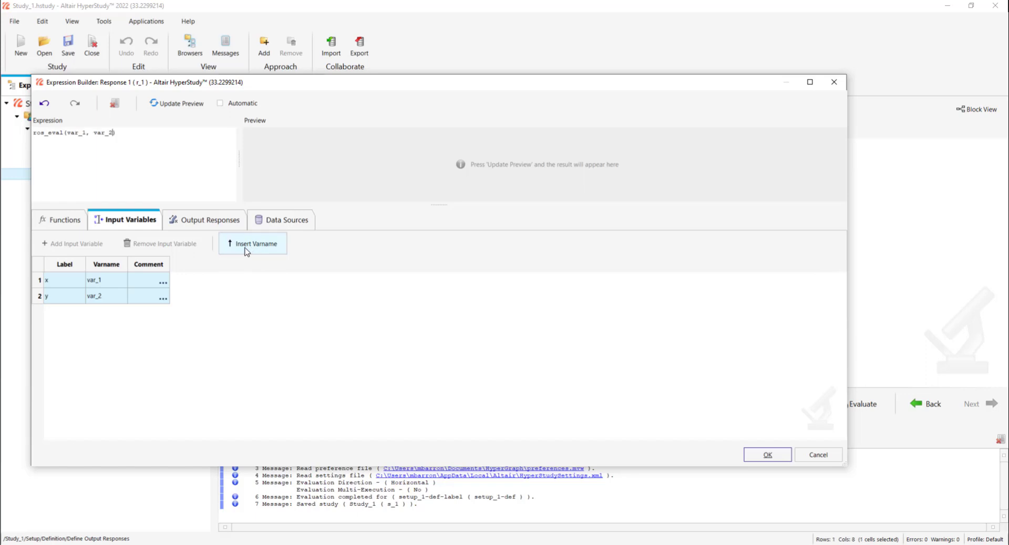
pyautogui.click(183, 101)
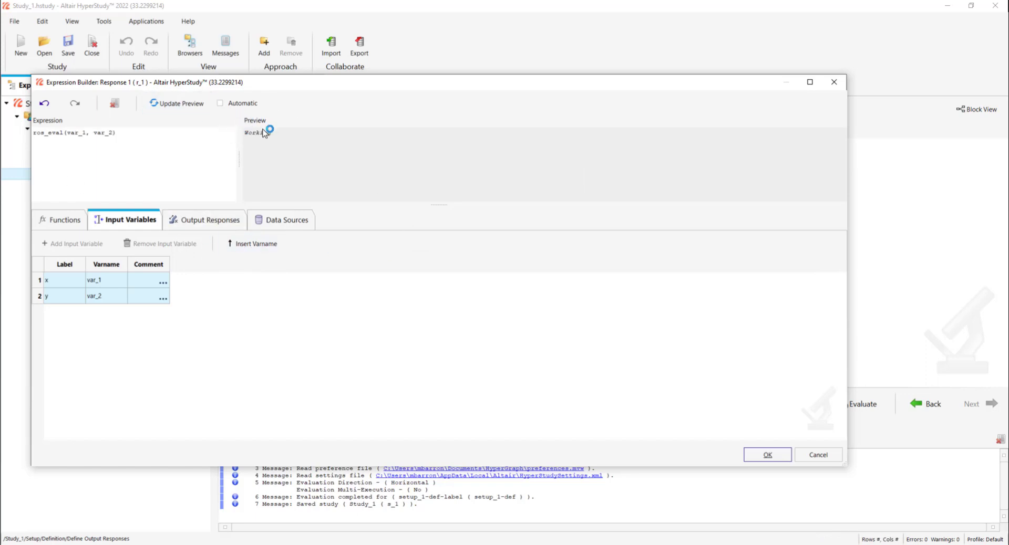
# Evaluate Response 1 to 404 and add a new approach from the Explorer
pyautogui.click(768, 455)
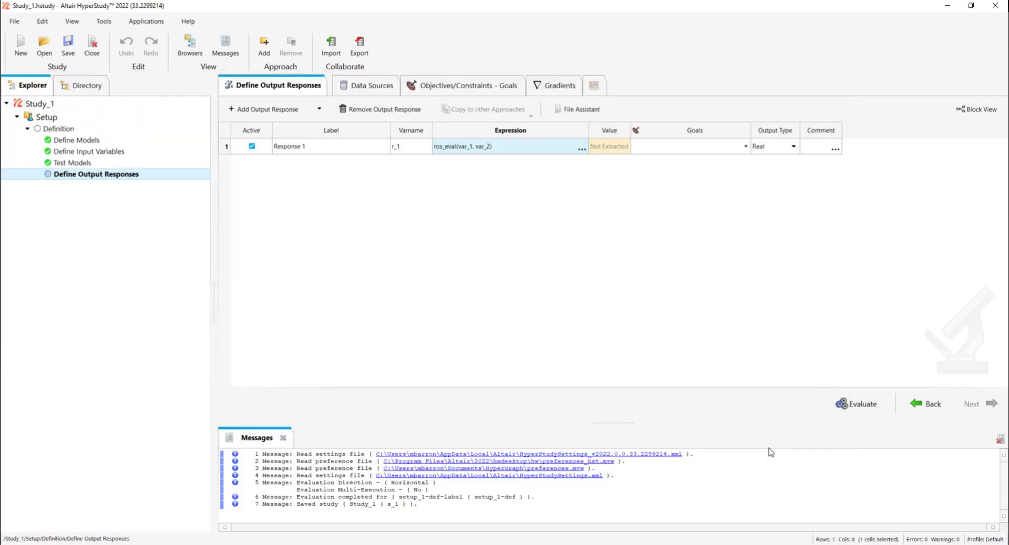
pyautogui.click(852, 401)
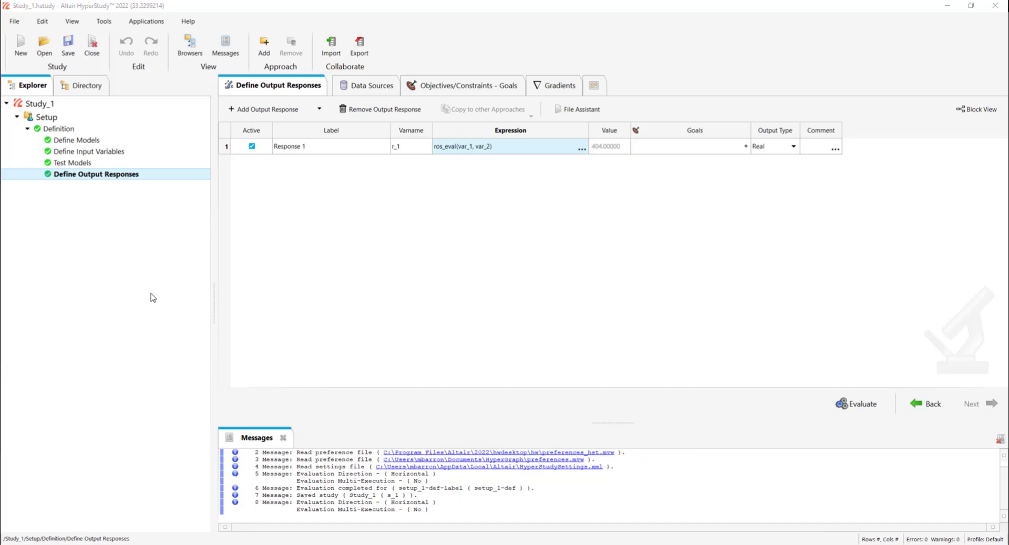
pyautogui.rightClick(88, 234)
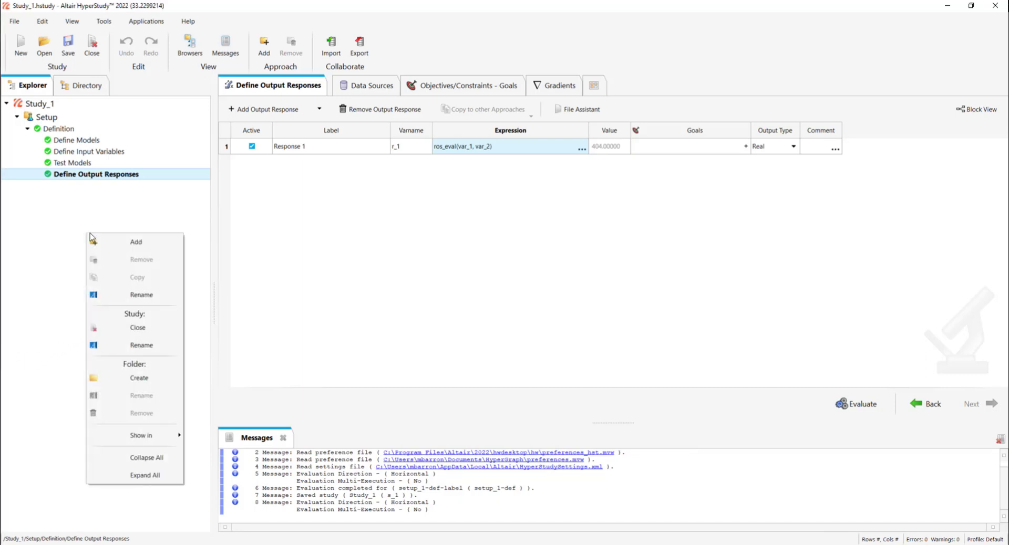
pyautogui.click(105, 242)
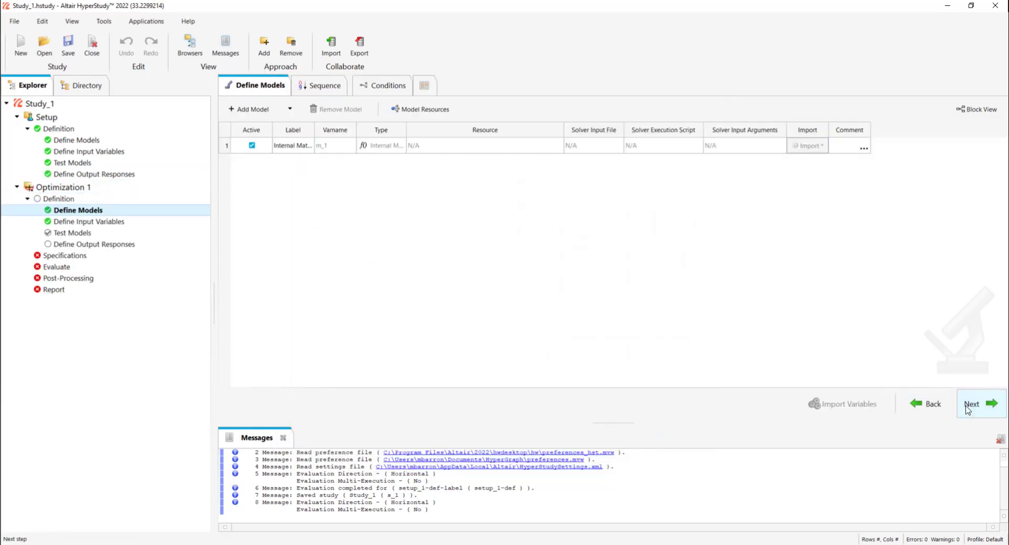
pyautogui.click(967, 407)
pyautogui.click(967, 406)
# Add Goal 1 to Optimization 1, minimizing Response 1 (r_1)
pyautogui.click(977, 409)
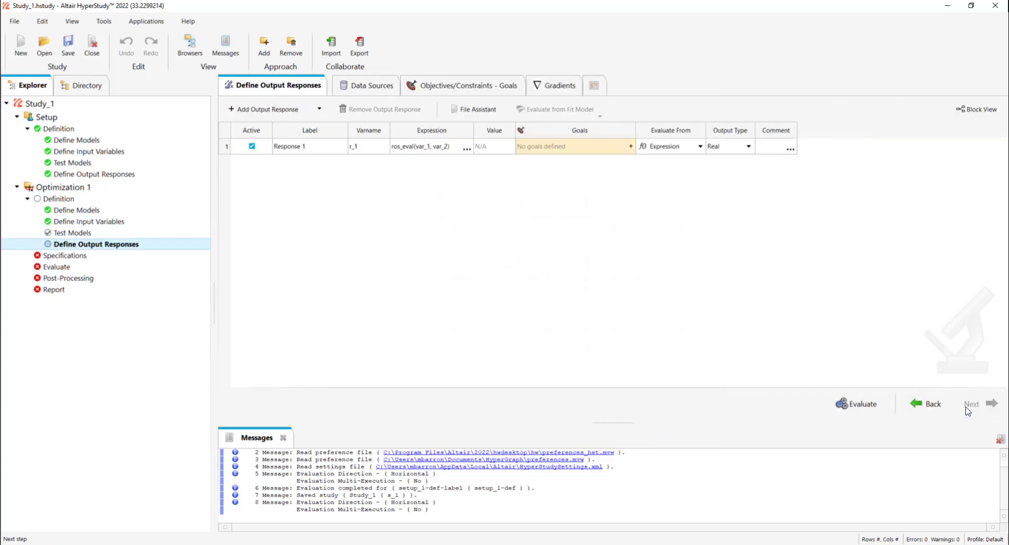
pyautogui.click(482, 88)
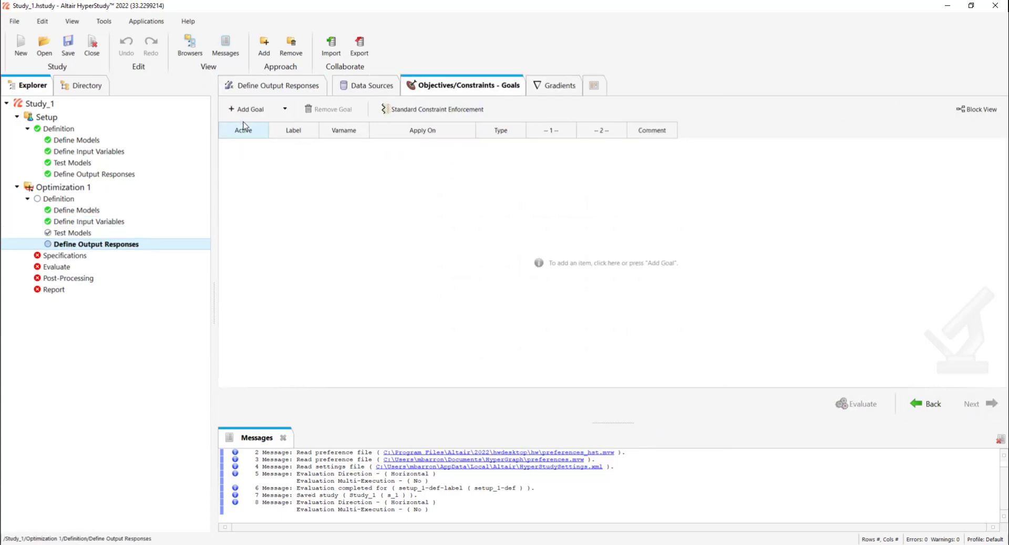
pyautogui.click(260, 111)
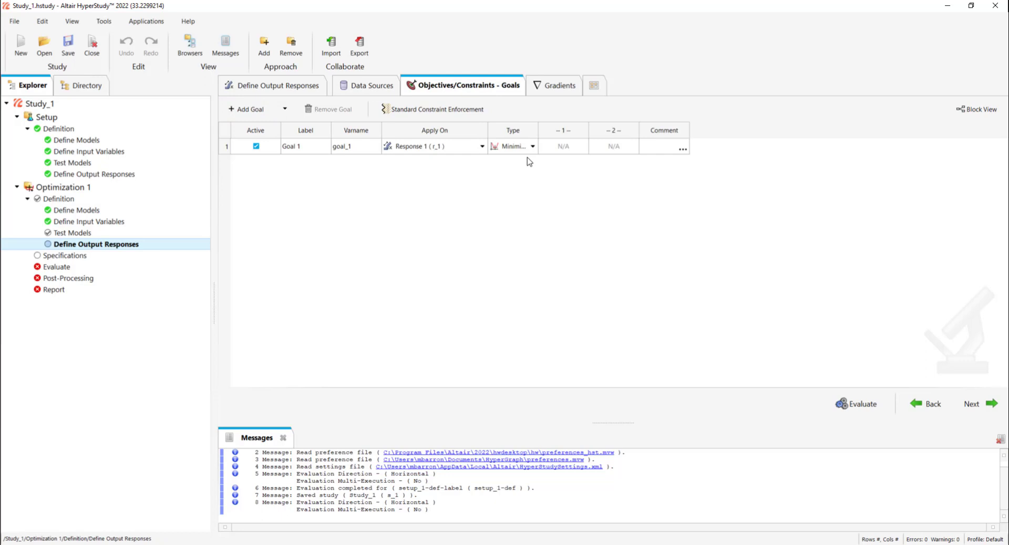
pyautogui.click(533, 147)
pyautogui.click(526, 193)
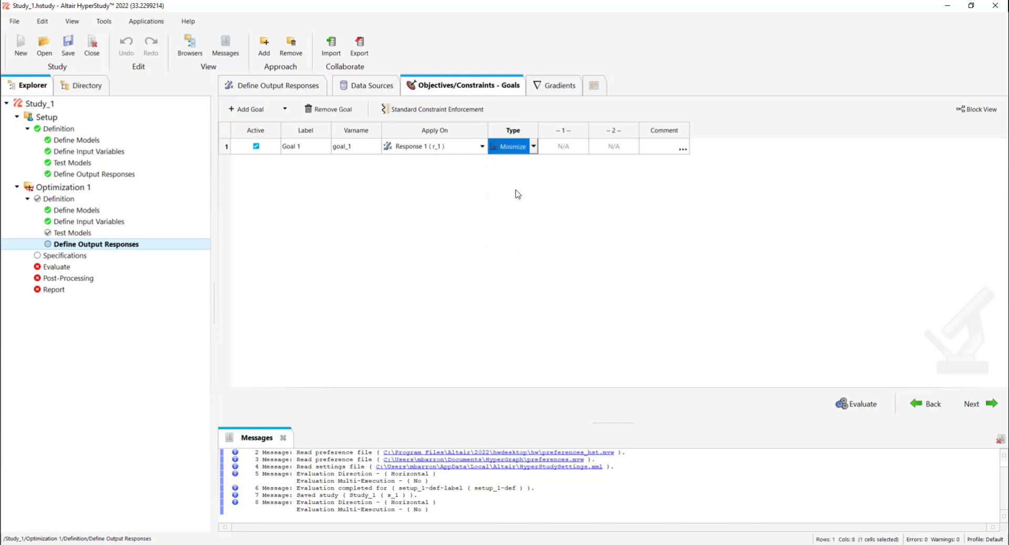
pyautogui.click(981, 404)
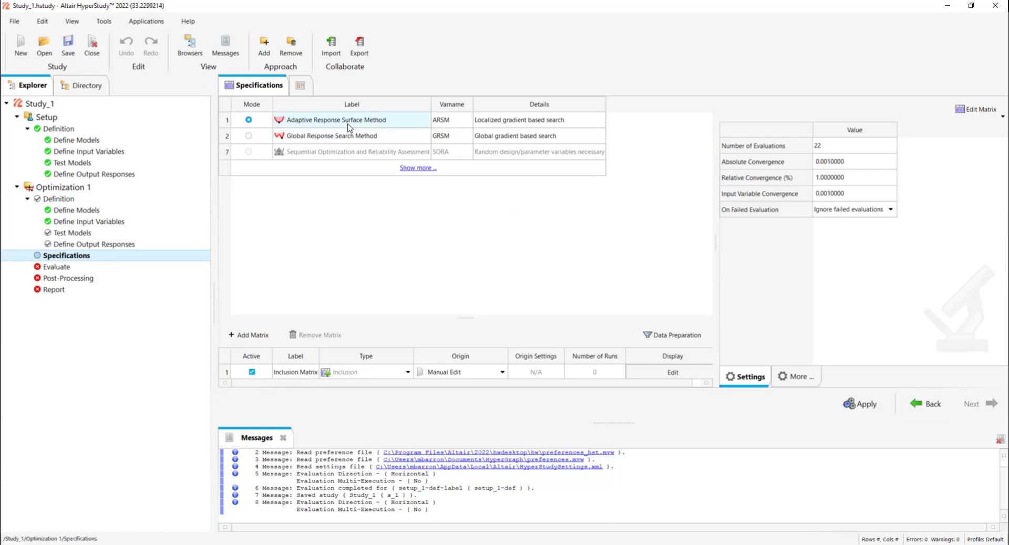
# Apply the Adaptive Response Surface Method specifications and run the optimization evaluations
pyautogui.click(856, 405)
pyautogui.click(990, 408)
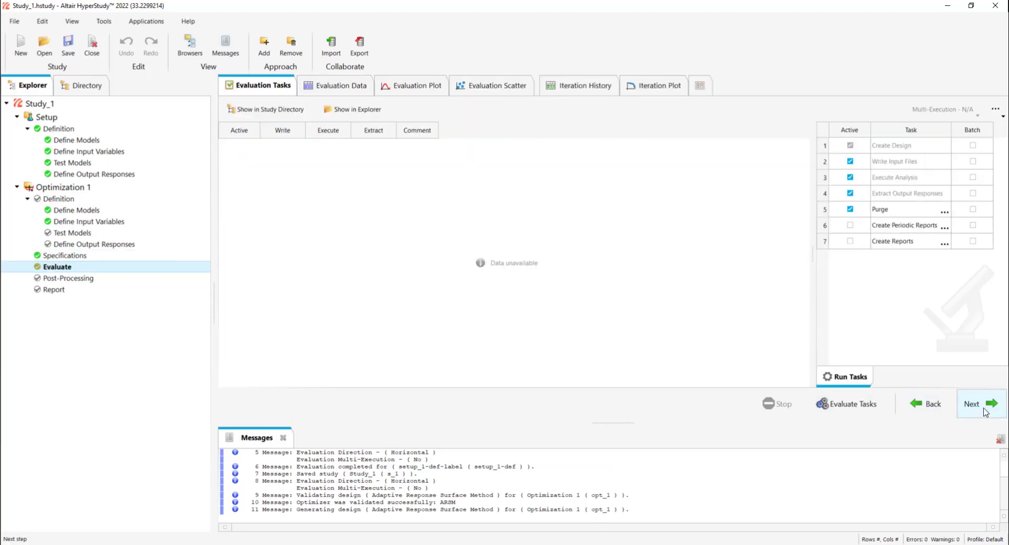
pyautogui.click(872, 408)
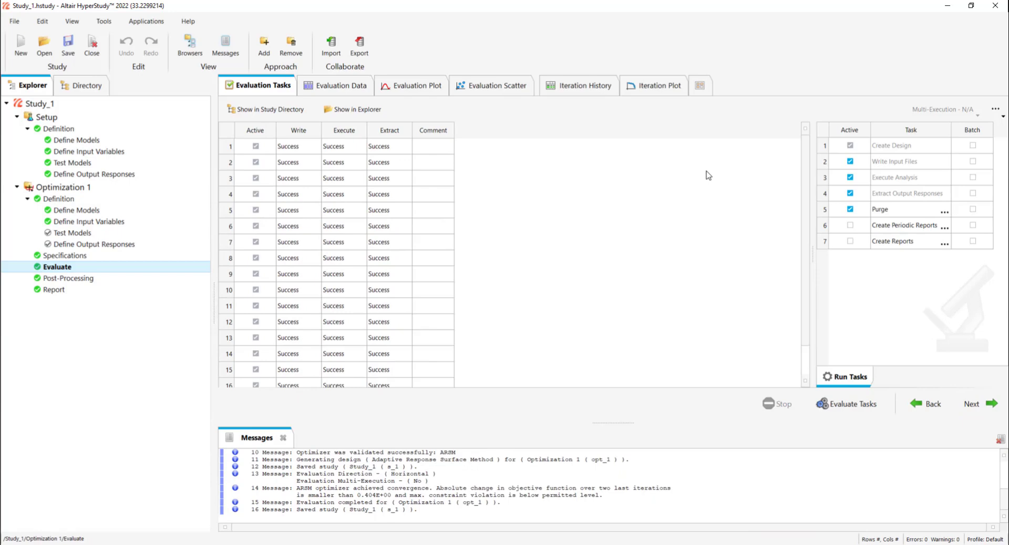
# Plot Goal 1 across iterations, then save and close Study_1
pyautogui.click(656, 86)
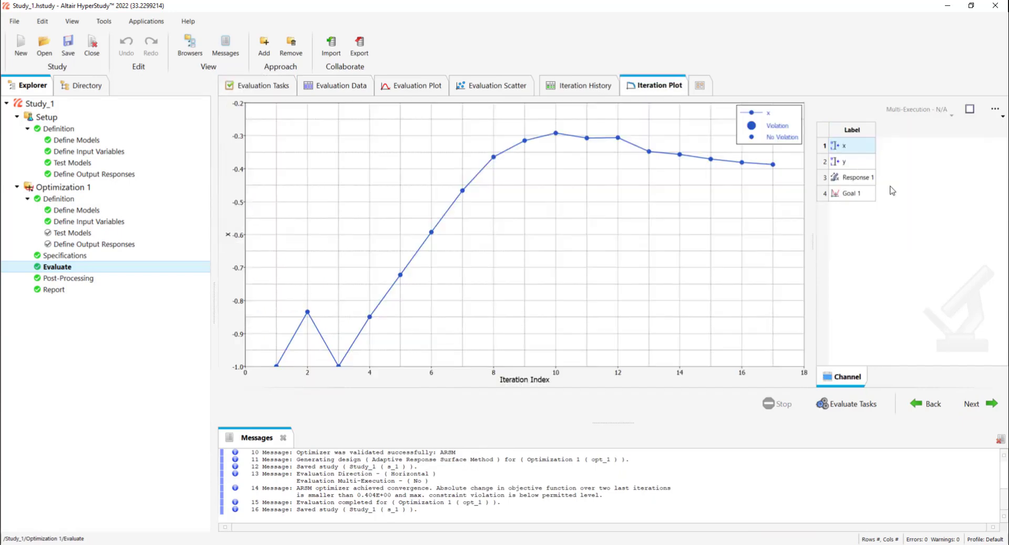
pyautogui.click(848, 193)
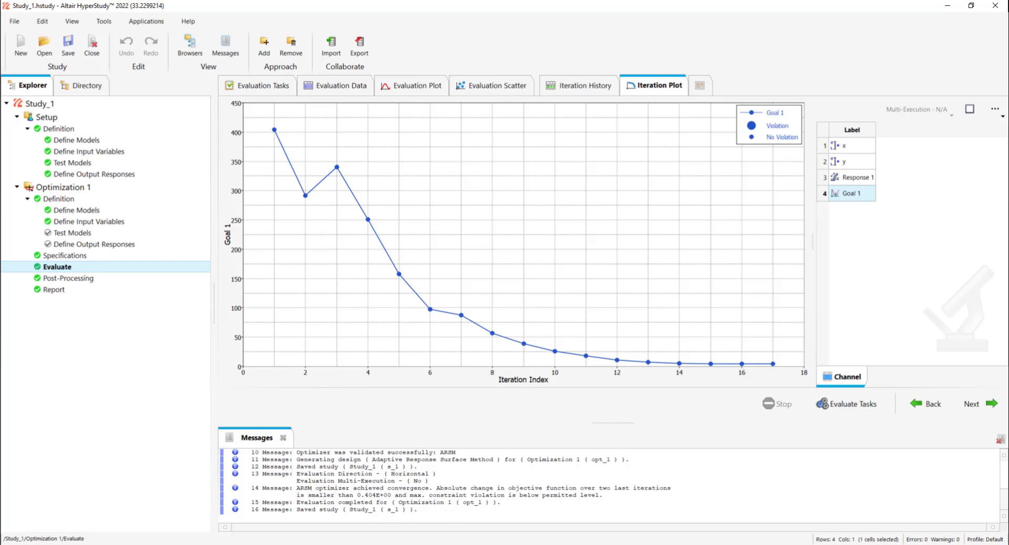
pyautogui.click(67, 47)
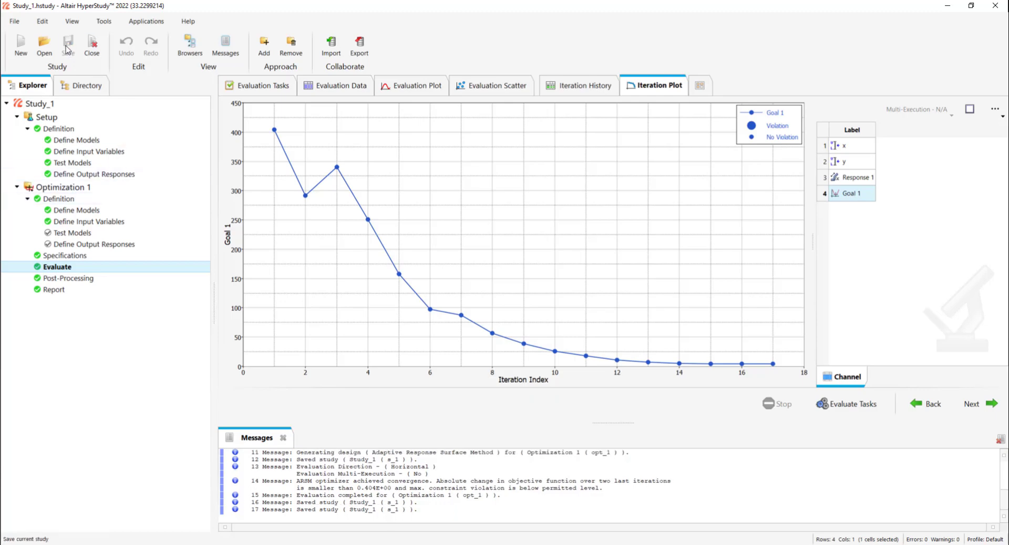
pyautogui.click(92, 46)
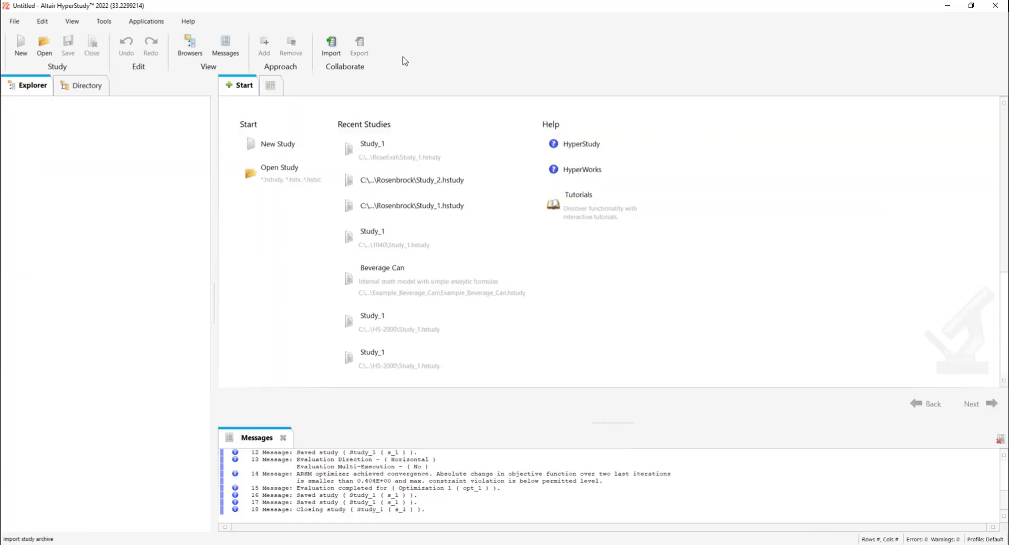
# Close HyperStudy and save the Notepad function as rosenbrock_function.py
pyautogui.click(996, 6)
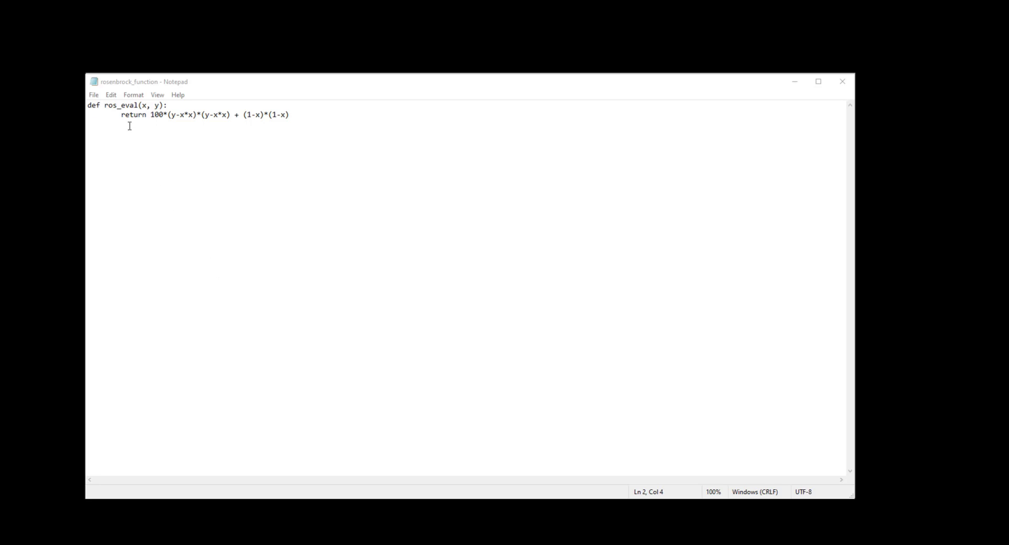
pyautogui.click(95, 97)
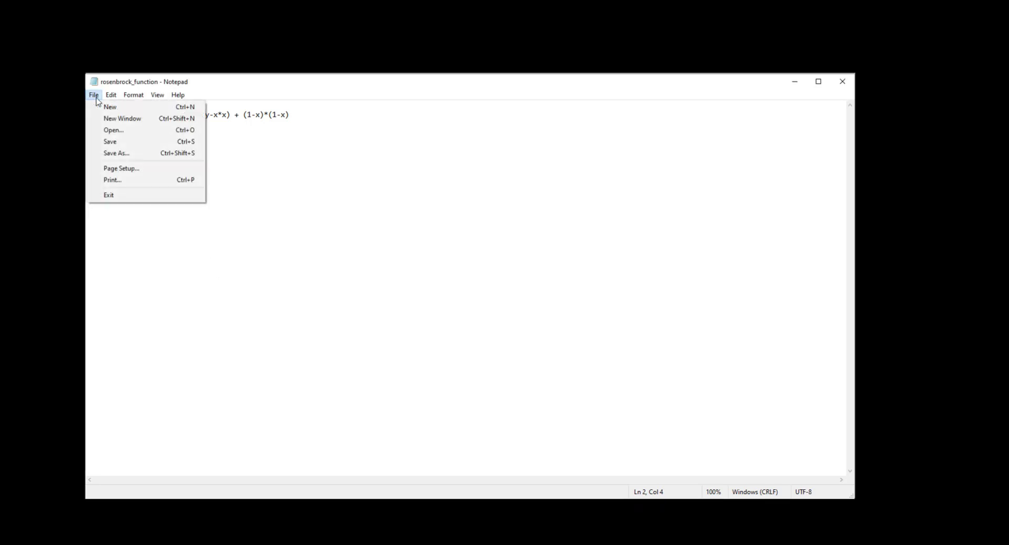
pyautogui.click(131, 152)
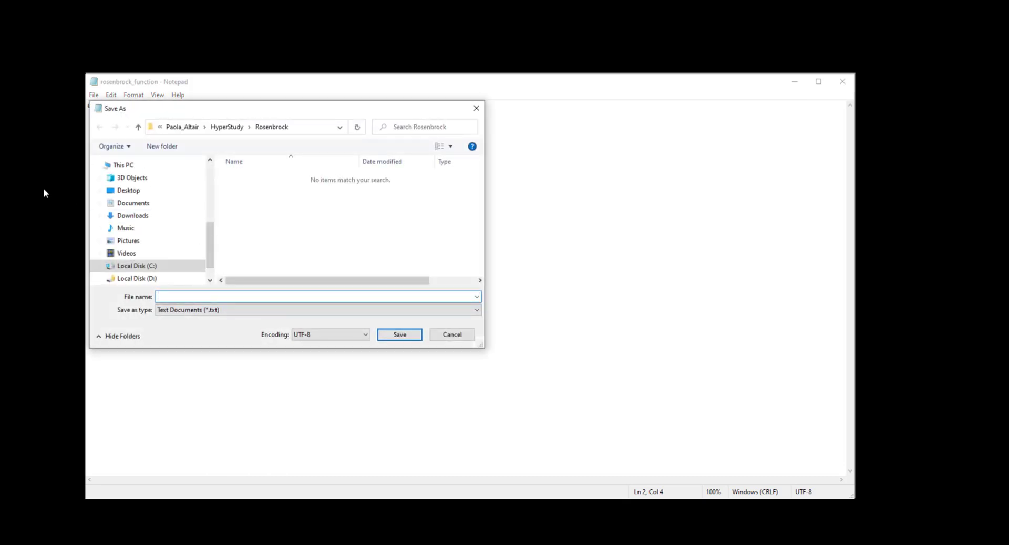
pyautogui.click(176, 299)
pyautogui.write('rosenbrock_function.py')
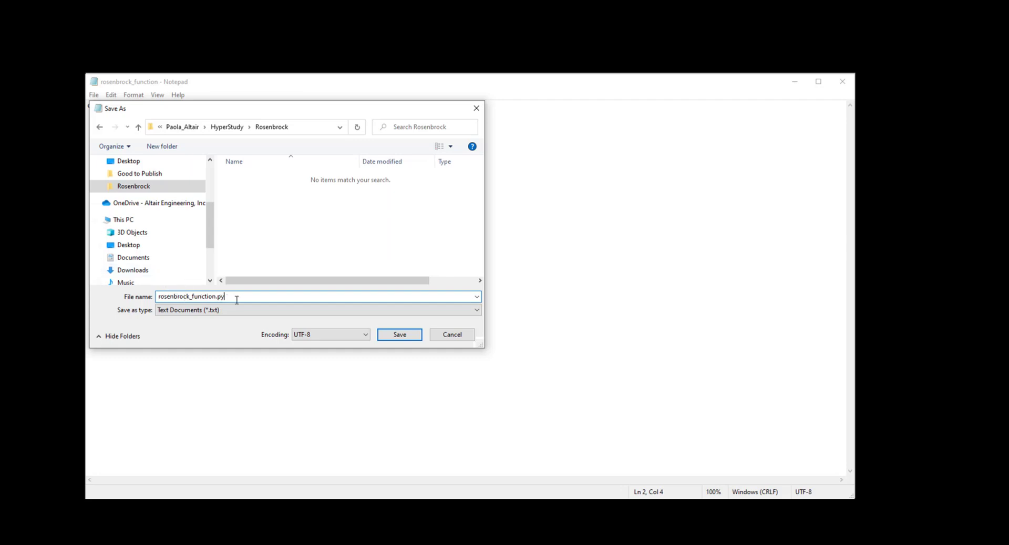
pyautogui.click(402, 337)
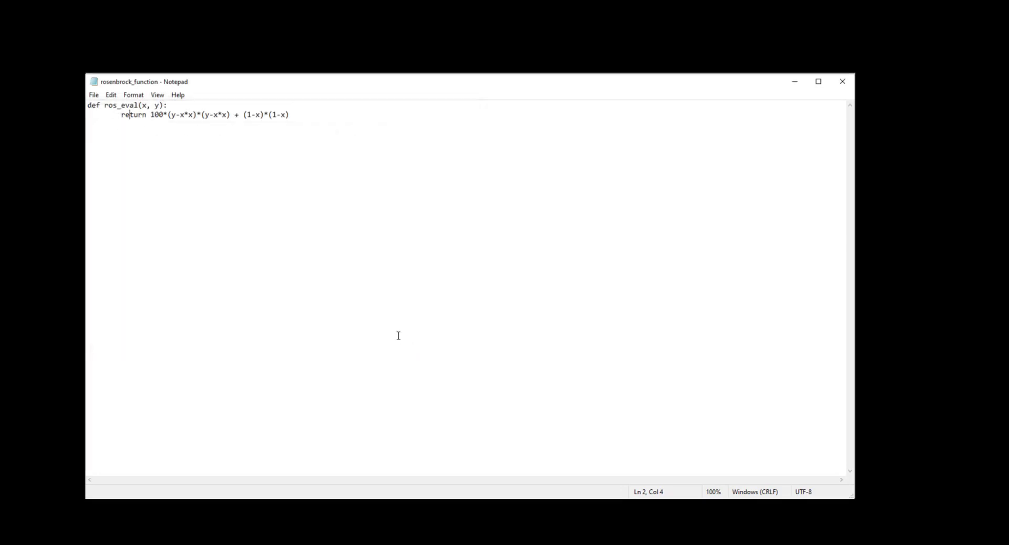
# Review the registration line naming ros_eval and the rosenbrock_function.py path
pyautogui.click(796, 85)
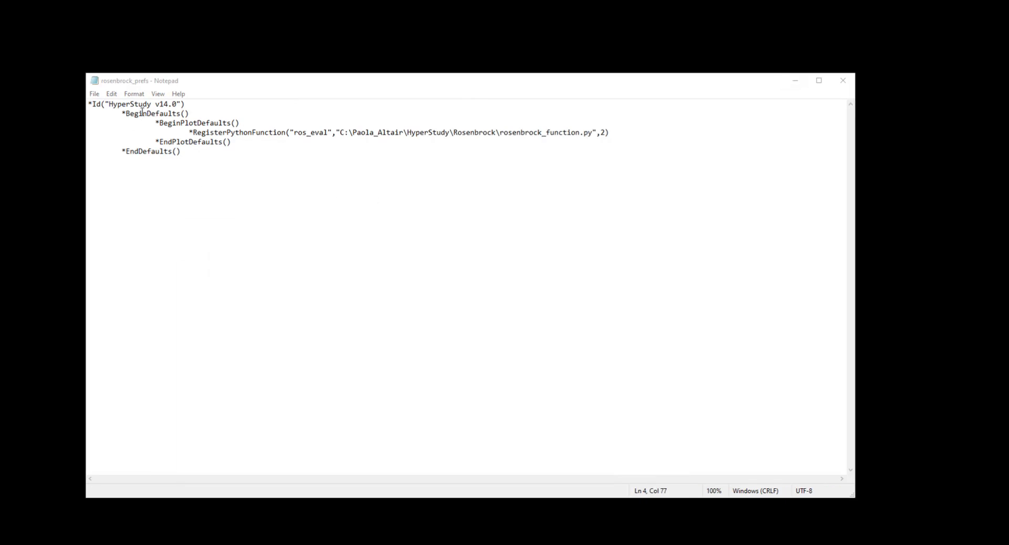
pyautogui.click(328, 132)
pyautogui.moveTo(327, 133); pyautogui.dragTo(303, 132)
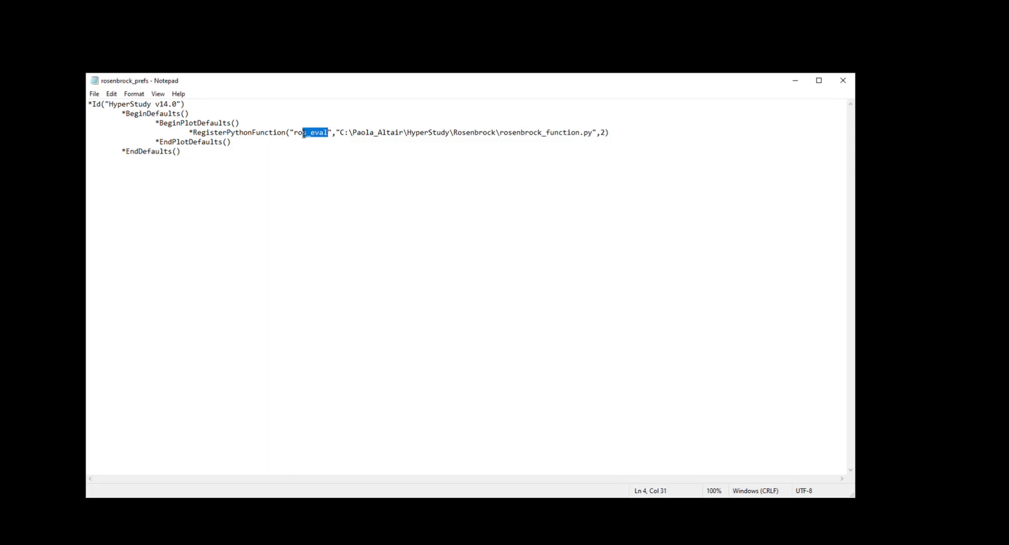
pyautogui.click(364, 133)
pyautogui.moveTo(345, 133); pyautogui.dragTo(593, 133)
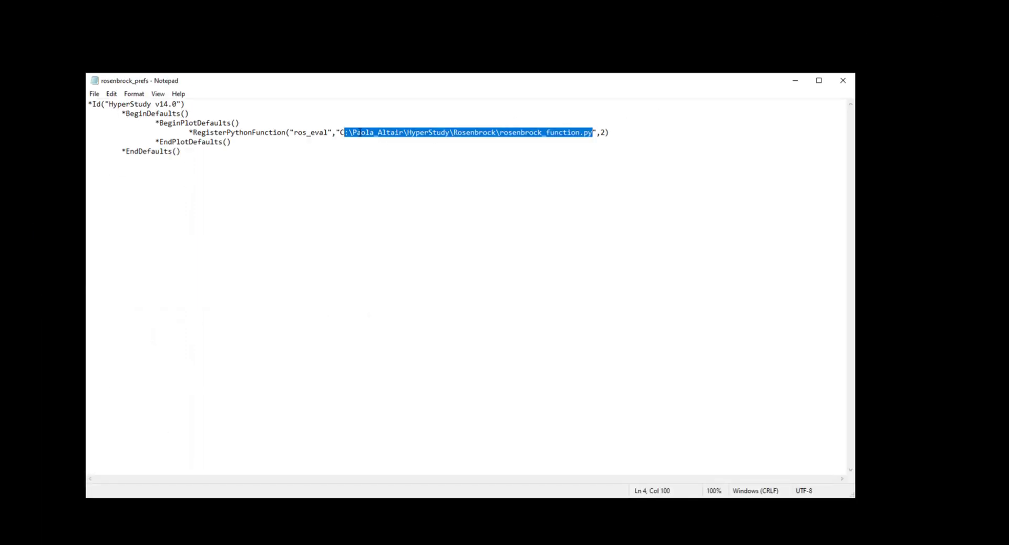
pyautogui.click(354, 132)
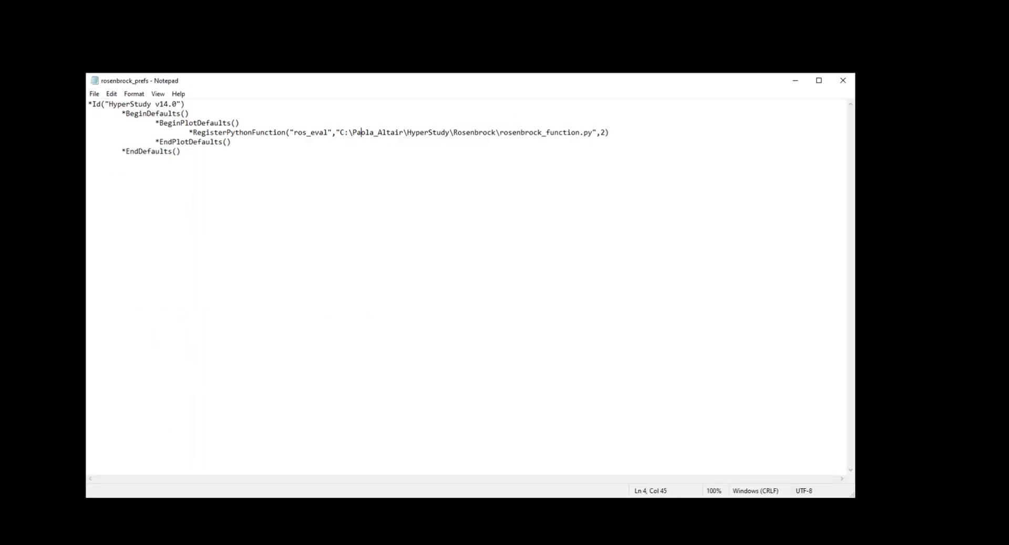
# Save the preferences text as rosenbrock_prefs.mvw
pyautogui.click(94, 95)
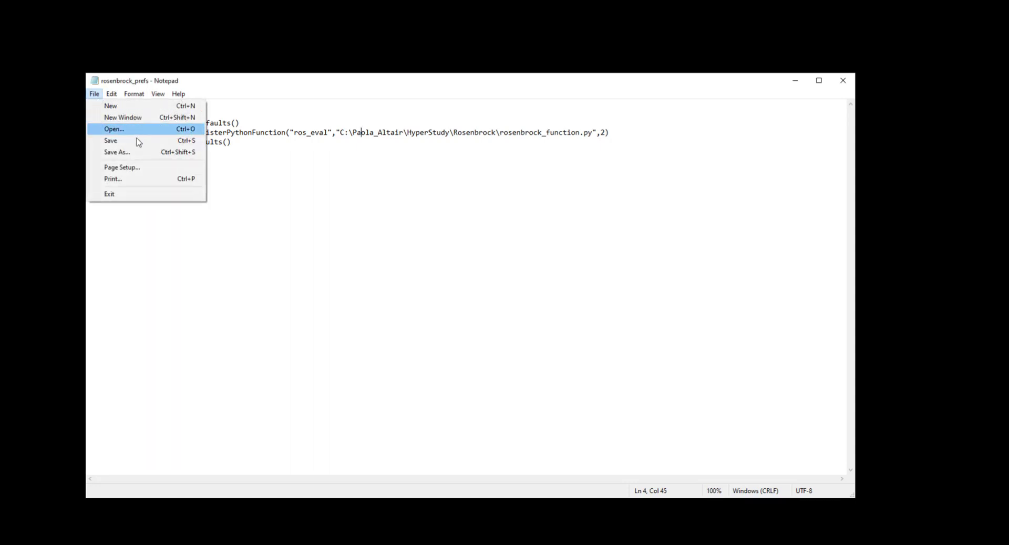
pyautogui.click(131, 152)
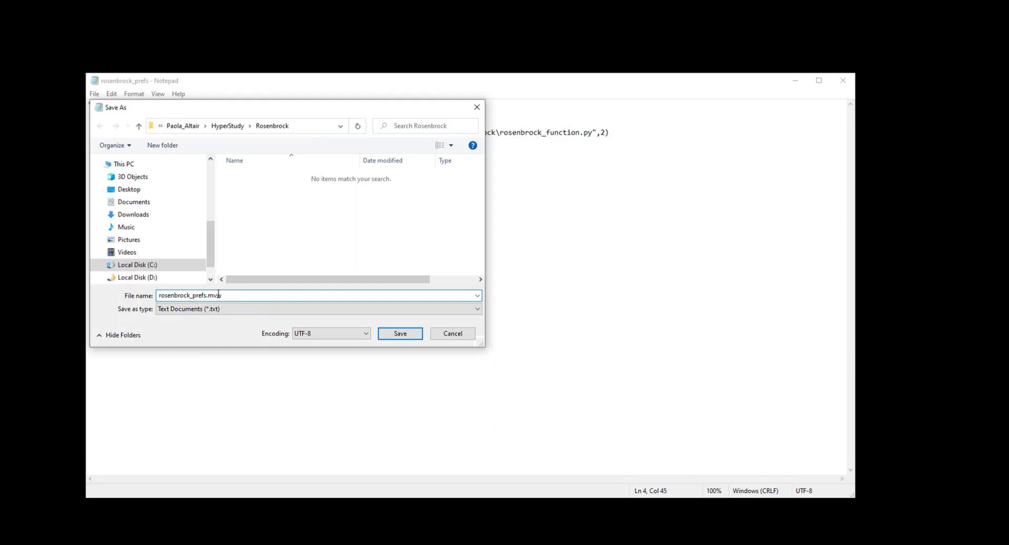
pyautogui.click(405, 339)
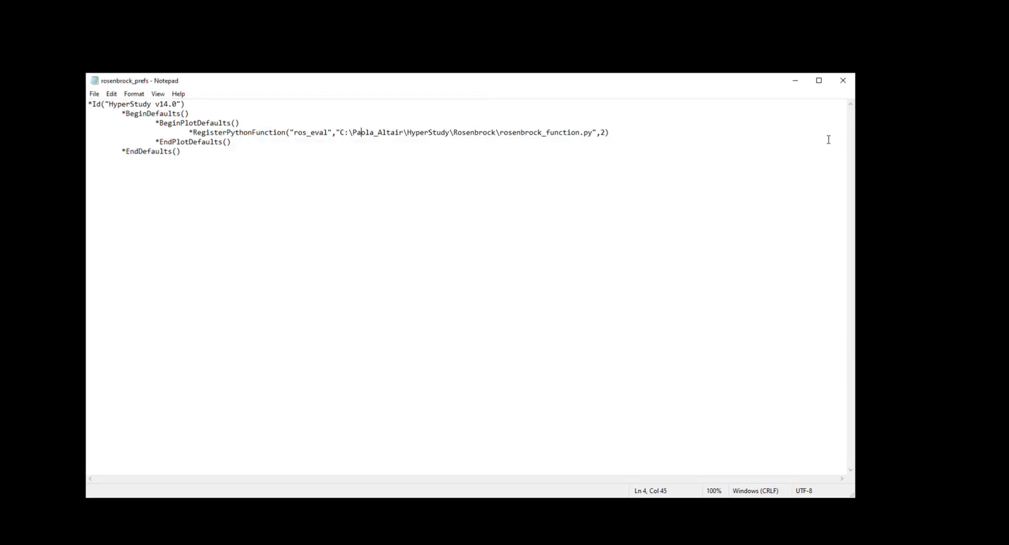
pyautogui.click(105, 535)
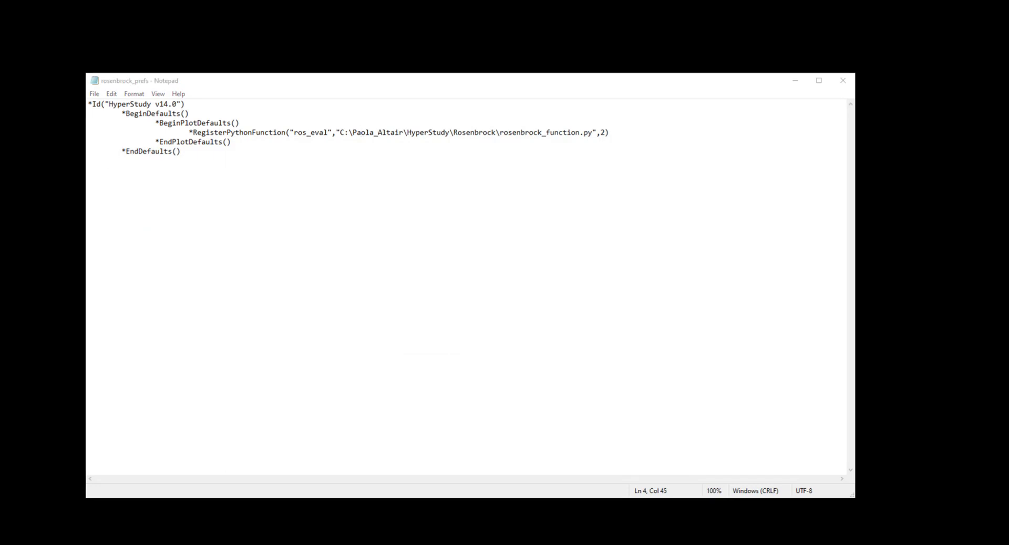
# Launch HyperStudy 2022 and set Rosenbrock\rosenbrock_prefs.mvw as the preferences file
pyautogui.click(116, 405)
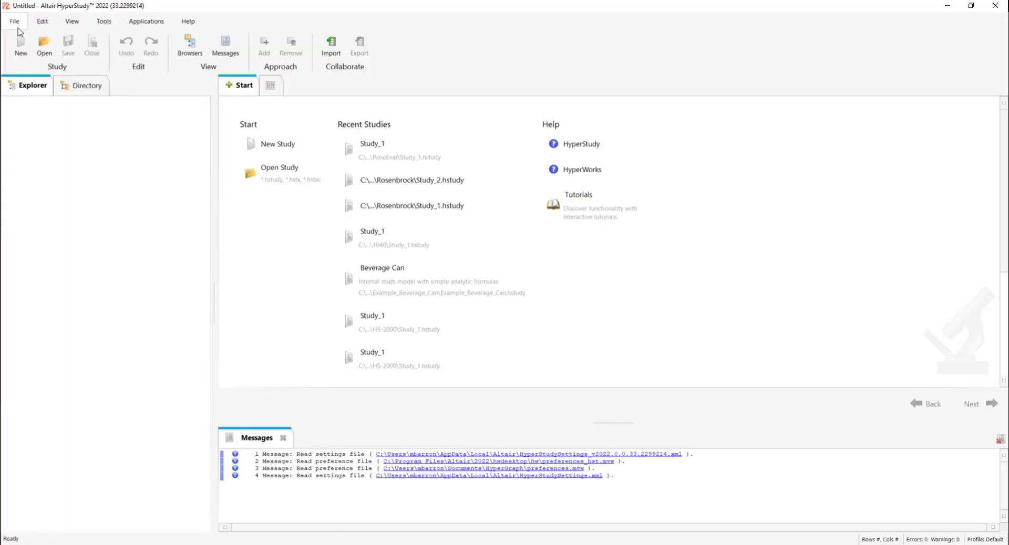
pyautogui.click(16, 22)
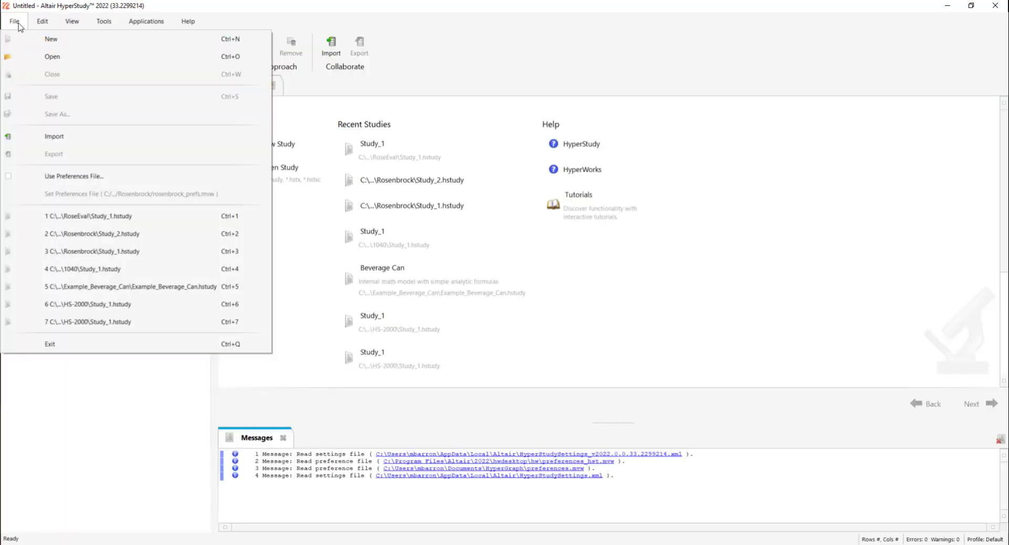
pyautogui.click(10, 177)
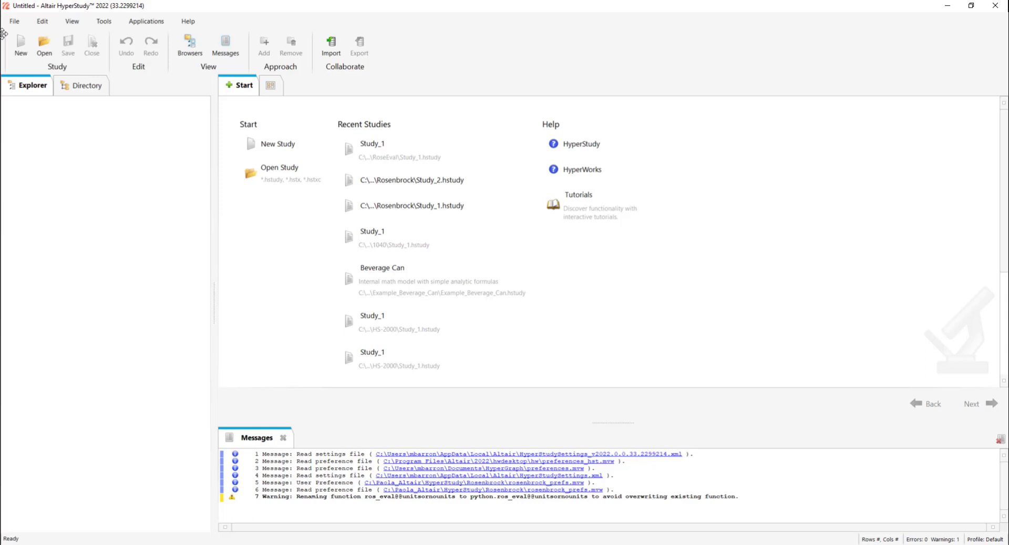
pyautogui.click(14, 21)
pyautogui.click(80, 195)
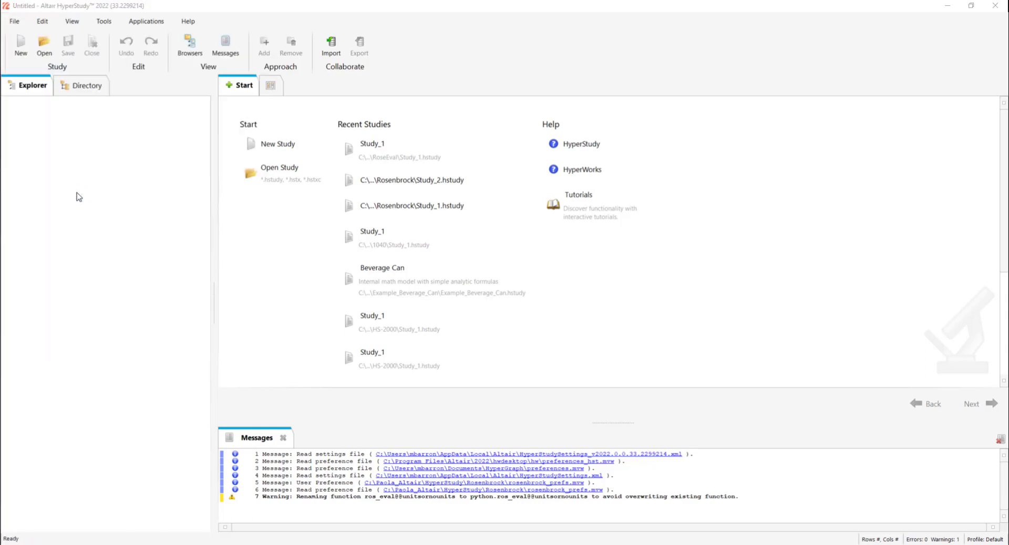
pyautogui.scroll(2, 71, 137)
pyautogui.click(79, 185)
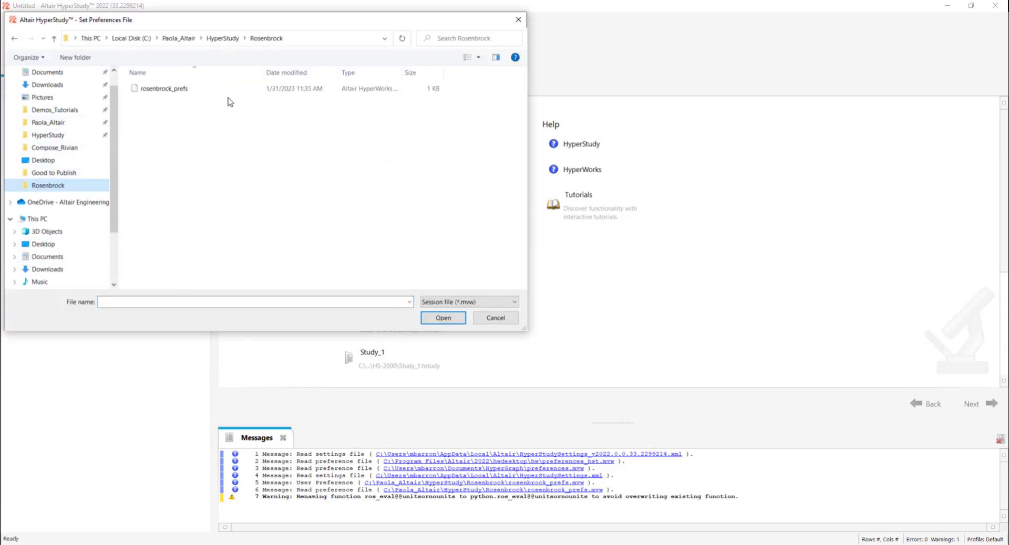
pyautogui.click(215, 89)
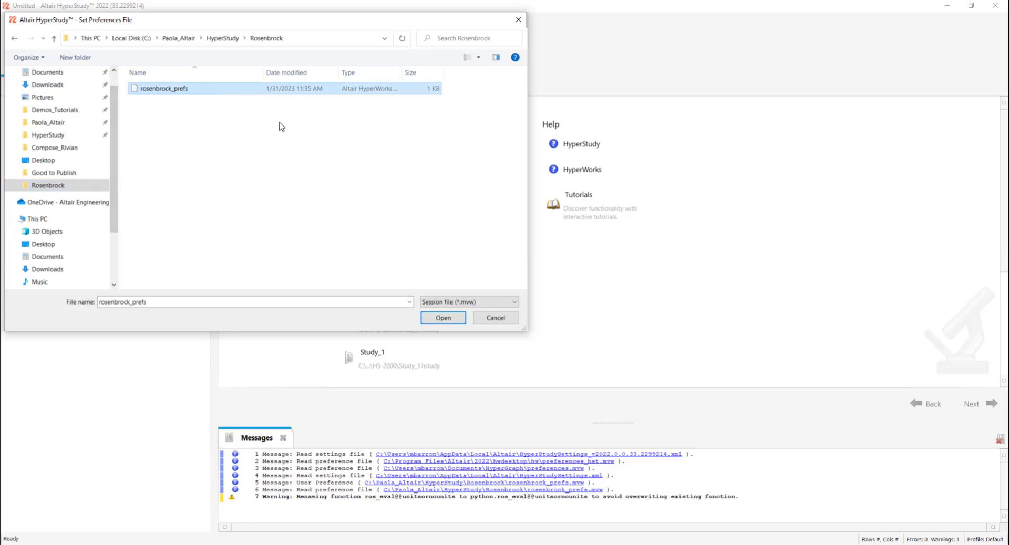
pyautogui.click(446, 320)
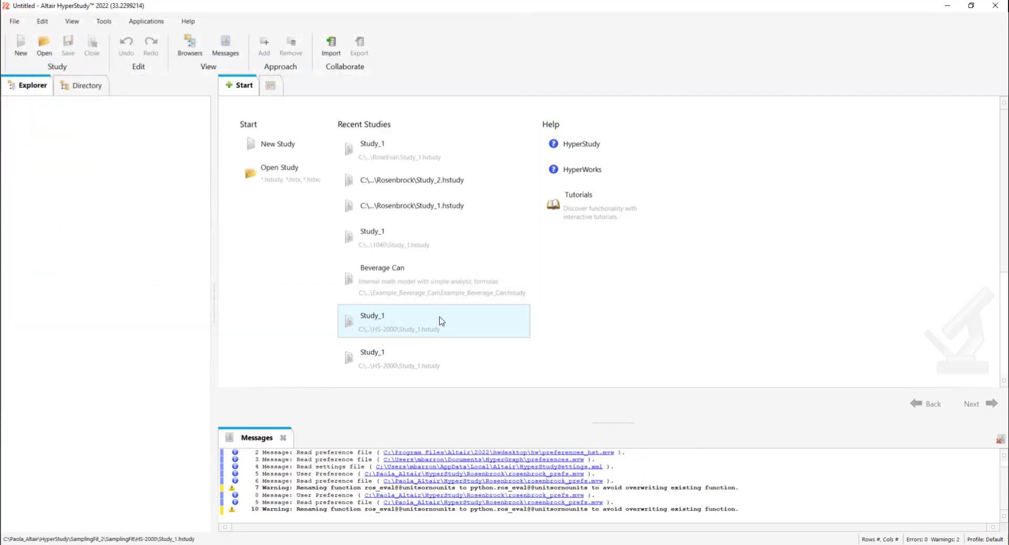
# Create a new study, Study_1, located in the Rosenbrock folder
pyautogui.click(298, 153)
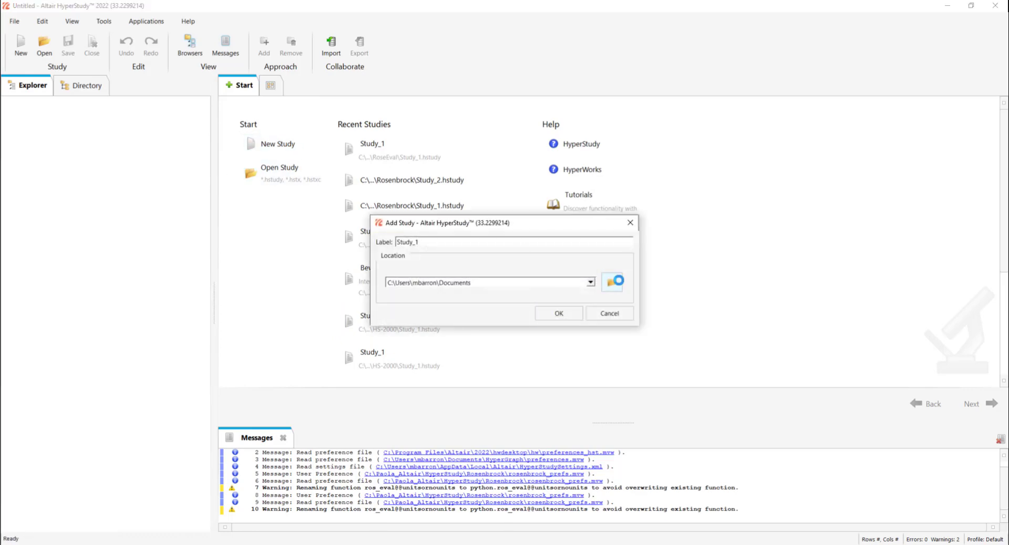
pyautogui.click(611, 283)
pyautogui.click(419, 333)
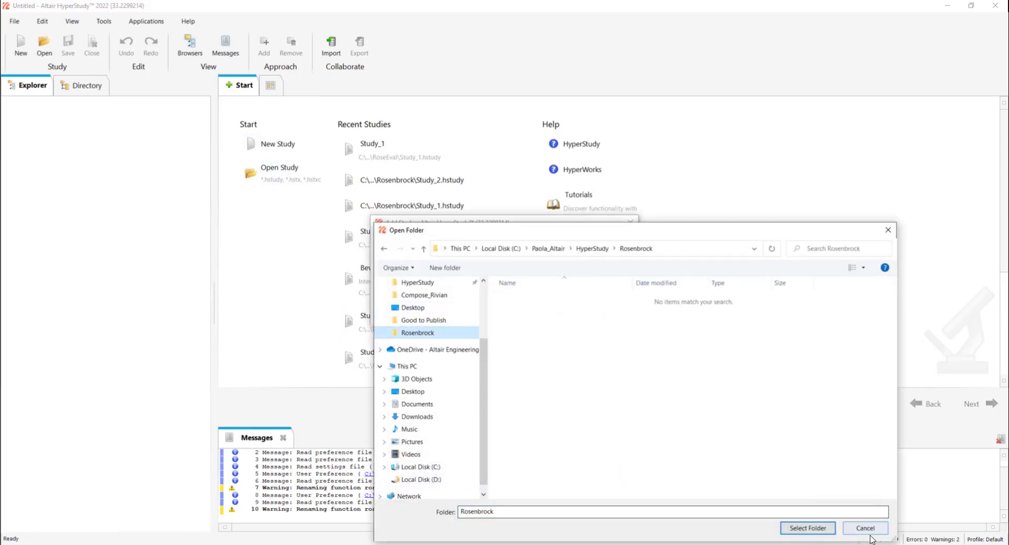
pyautogui.click(812, 529)
pyautogui.click(578, 314)
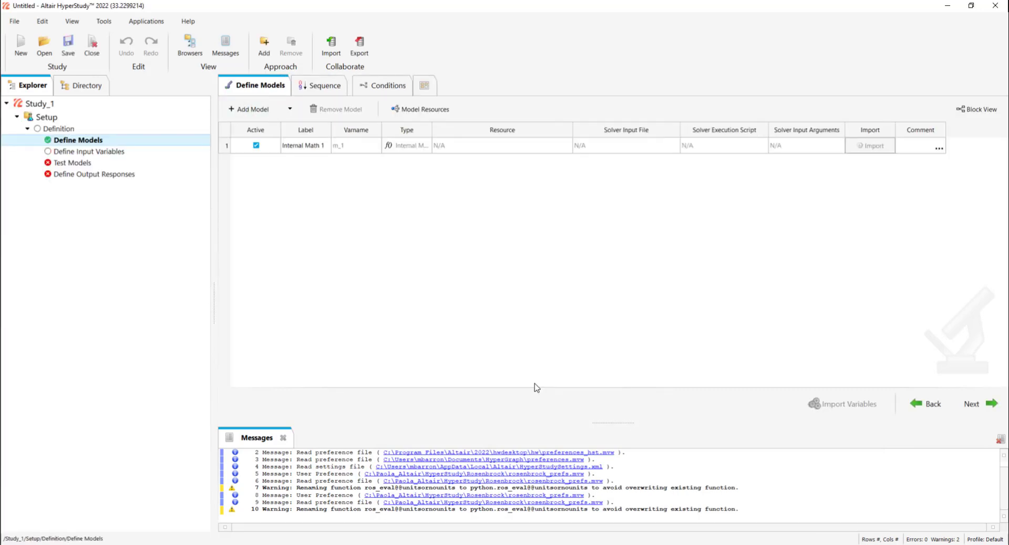
# Add two input variables and label them x and y
pyautogui.click(979, 404)
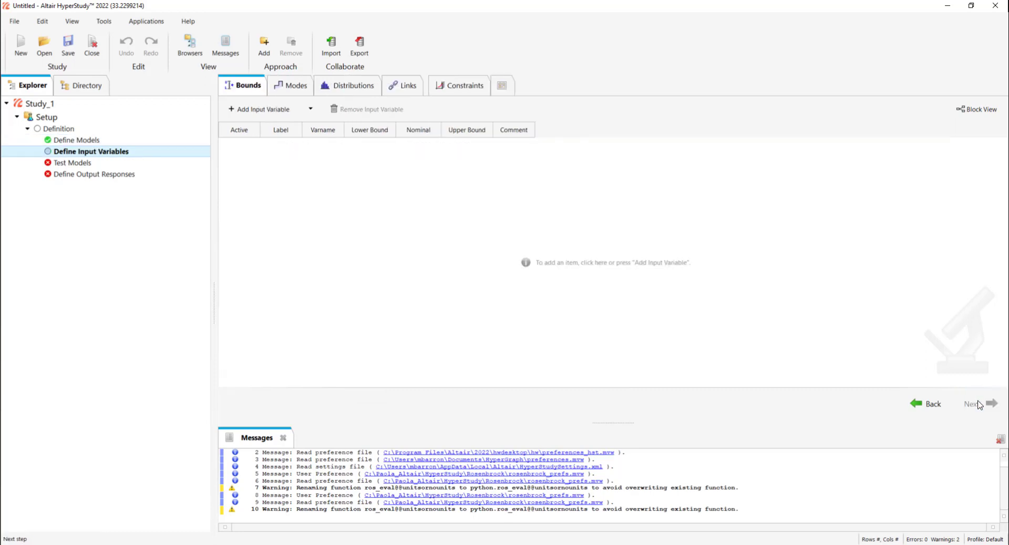
pyautogui.click(275, 108)
pyautogui.click(290, 147)
pyautogui.doubleClick(290, 147)
pyautogui.write('x')
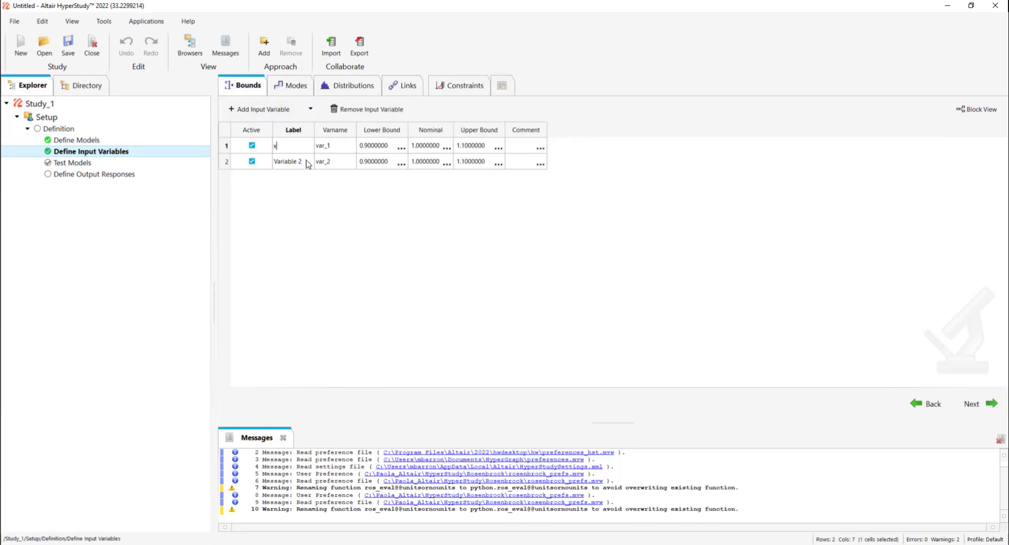
pyautogui.click(308, 163)
pyautogui.doubleClick(309, 167)
pyautogui.write('y')
pyautogui.click(399, 144)
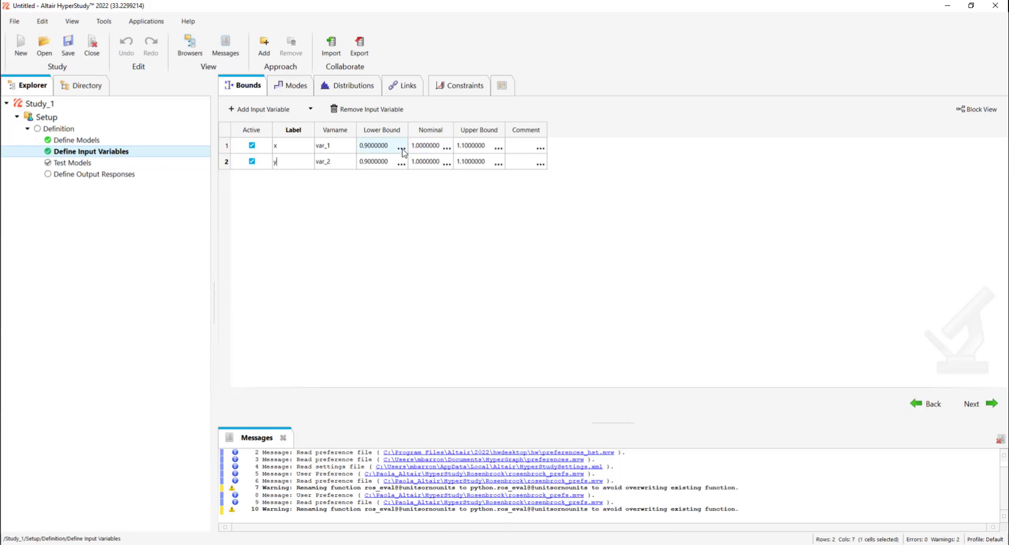
# Set lower bound -2 and upper bound 2 for both x and y
pyautogui.doubleClick(401, 143)
pyautogui.write('-2')
pyautogui.click(400, 163)
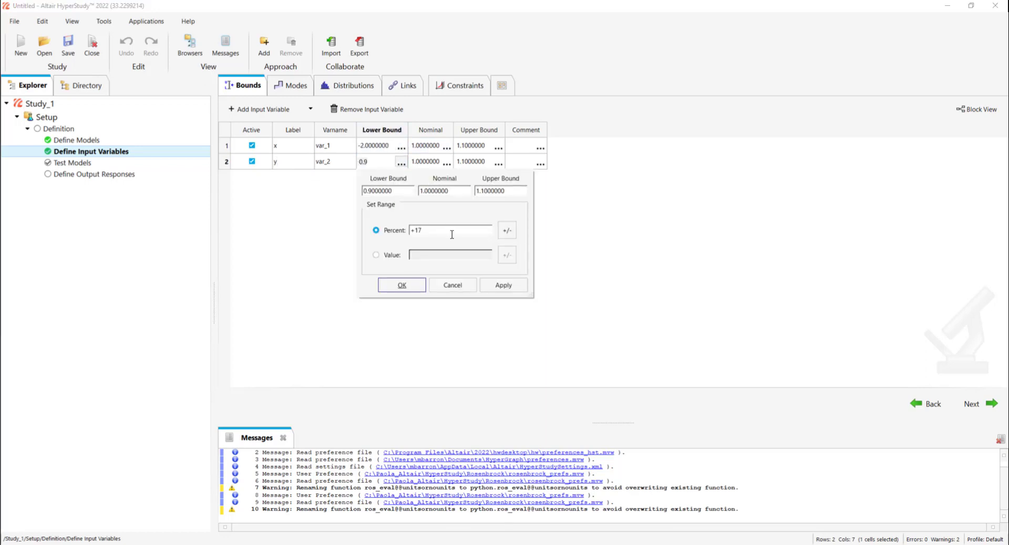
pyautogui.click(414, 286)
pyautogui.click(381, 164)
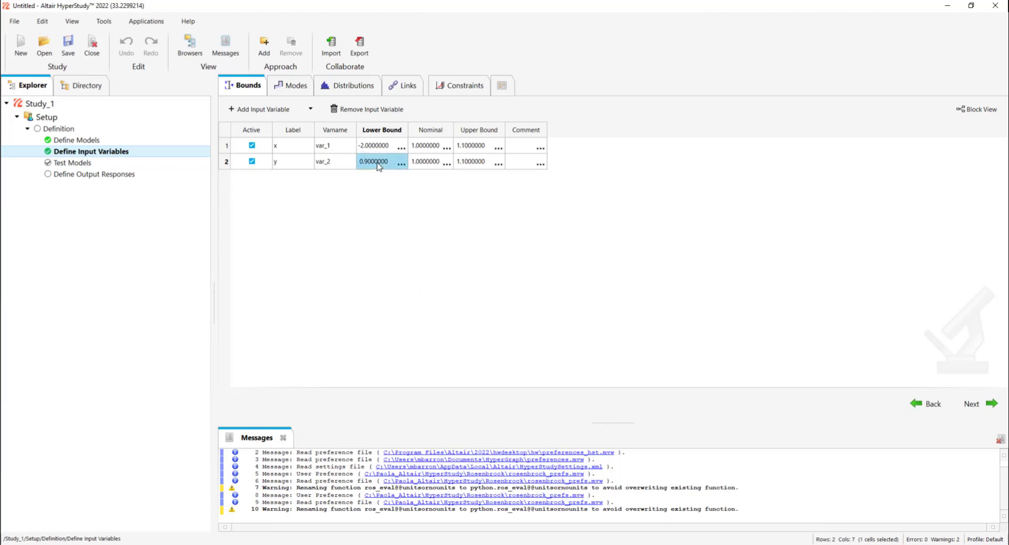
pyautogui.doubleClick(379, 164)
pyautogui.write('-2')
pyautogui.click(471, 146)
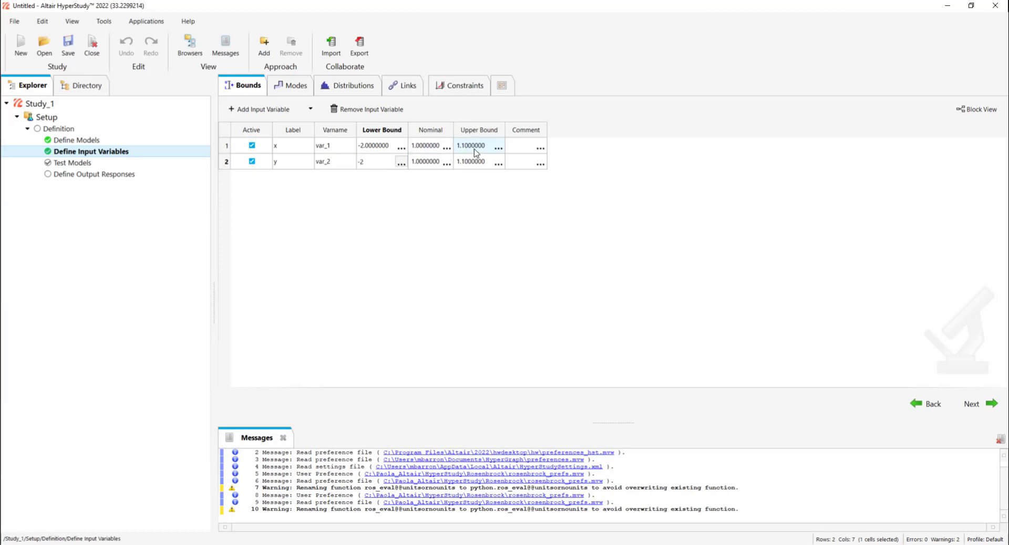
pyautogui.doubleClick(471, 146)
pyautogui.write('2')
pyautogui.doubleClick(476, 166)
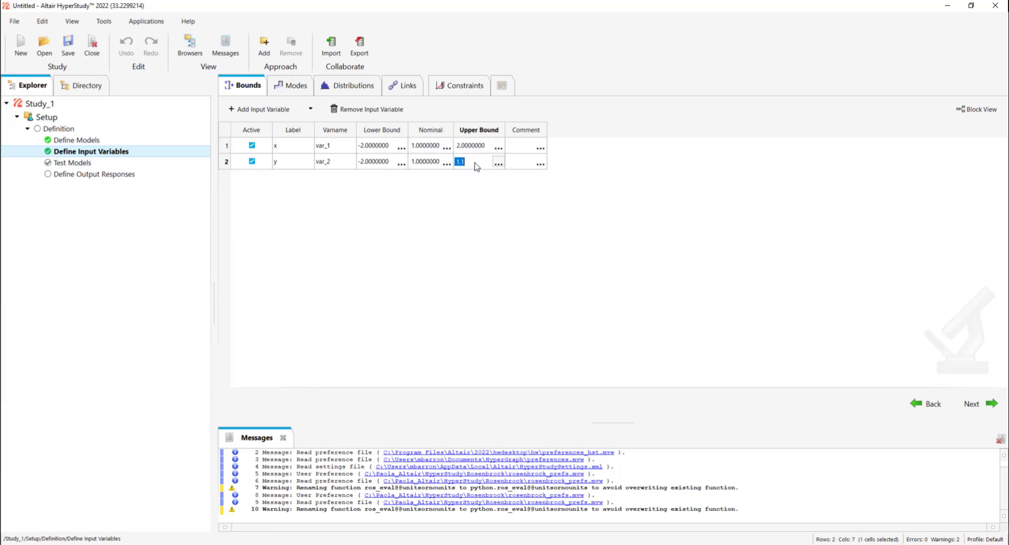
pyautogui.write('2')
pyautogui.click(432, 147)
# Give both x and y a nominal value of -1
pyautogui.doubleClick(433, 150)
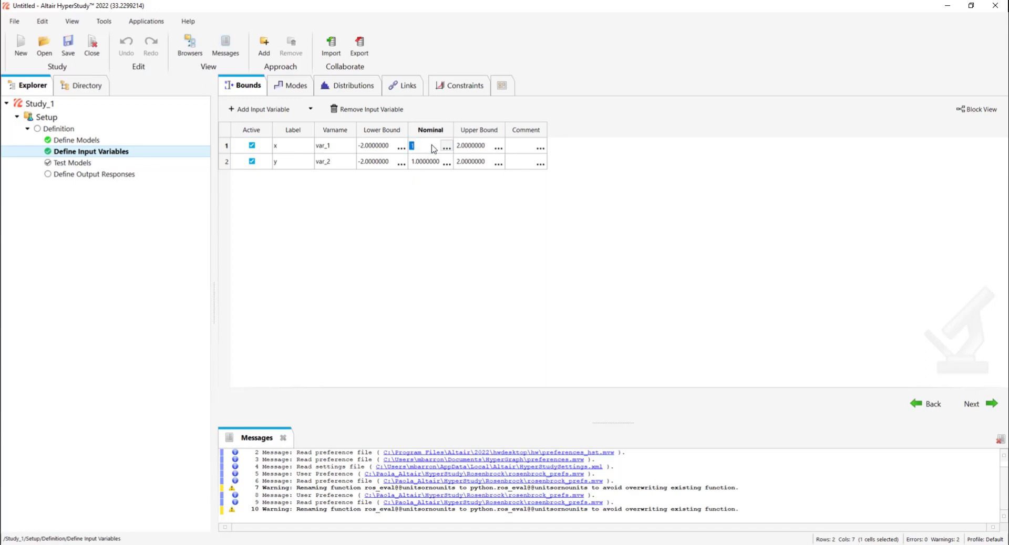
pyautogui.write('-1')
pyautogui.click(427, 163)
pyautogui.doubleClick(427, 164)
pyautogui.write('-1')
pyautogui.click(440, 209)
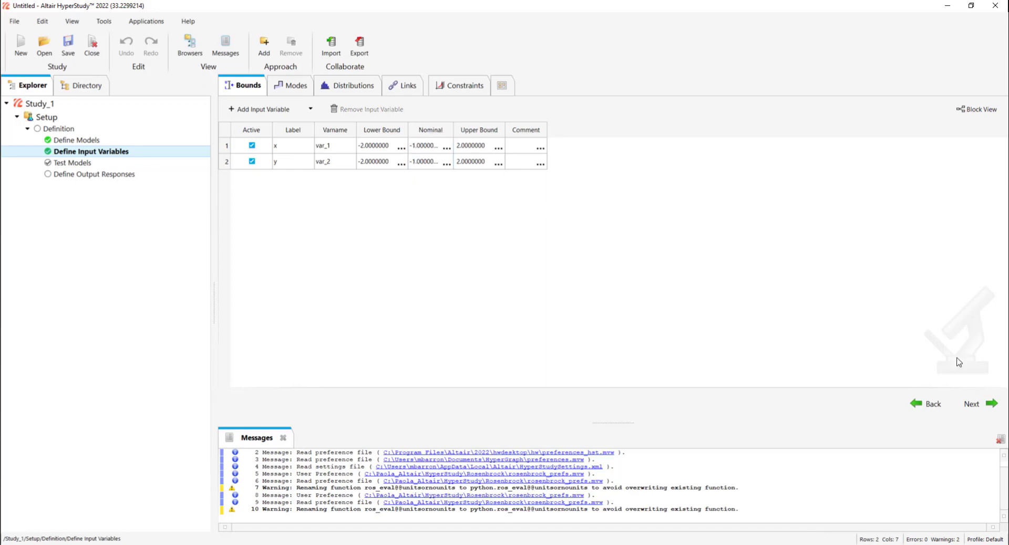
# Run the model definition test, then add output Response 1
pyautogui.click(984, 405)
pyautogui.click(868, 410)
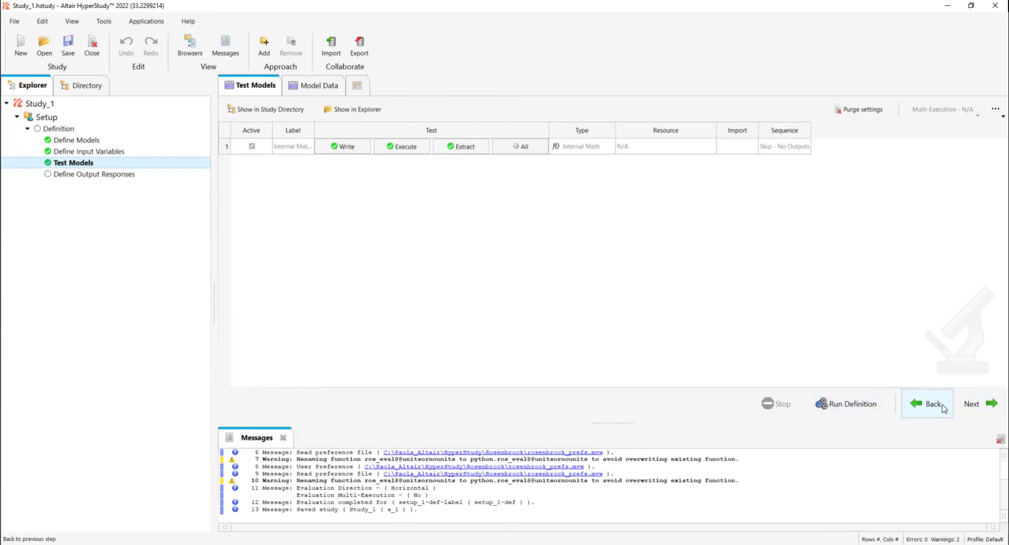
pyautogui.click(977, 404)
pyautogui.click(264, 109)
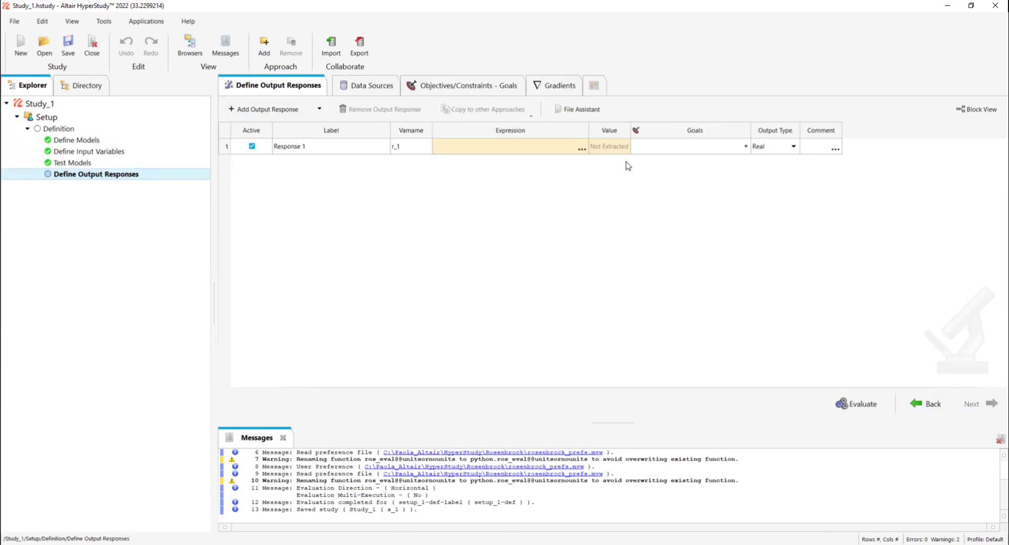
# Insert the ros_eval Python function into Response 1's expression
pyautogui.click(582, 149)
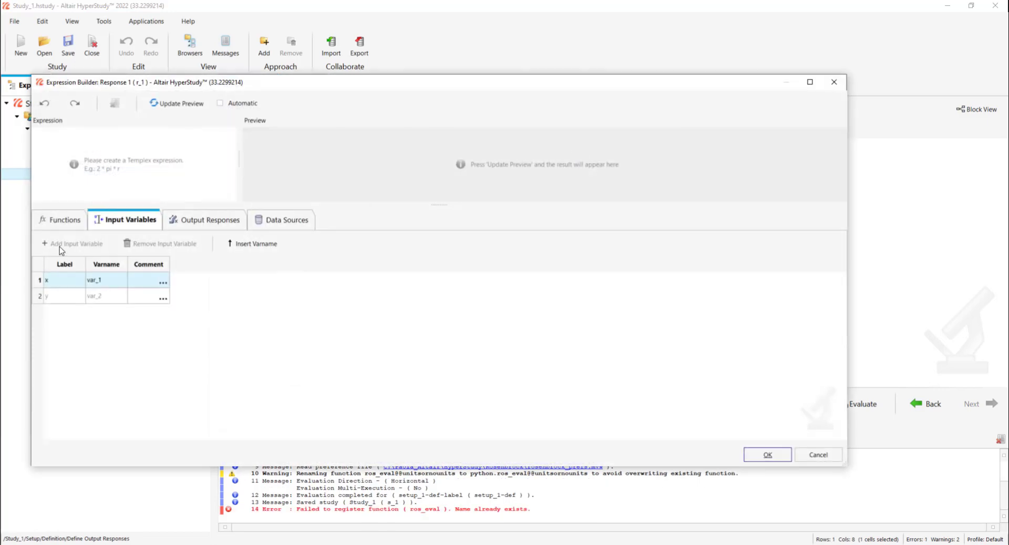
pyautogui.click(64, 219)
pyautogui.scroll(-20, 127, 343)
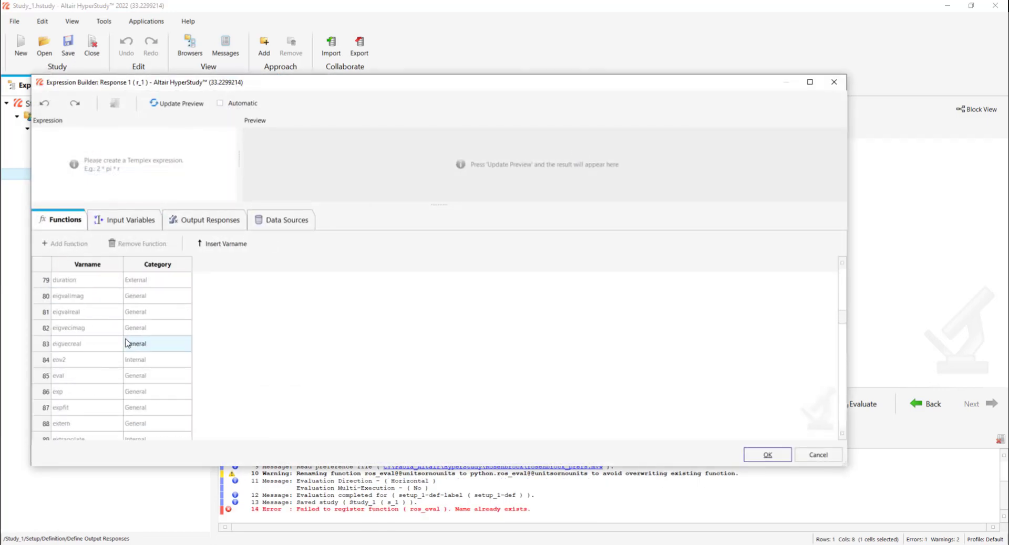
pyautogui.scroll(-20, 126, 343)
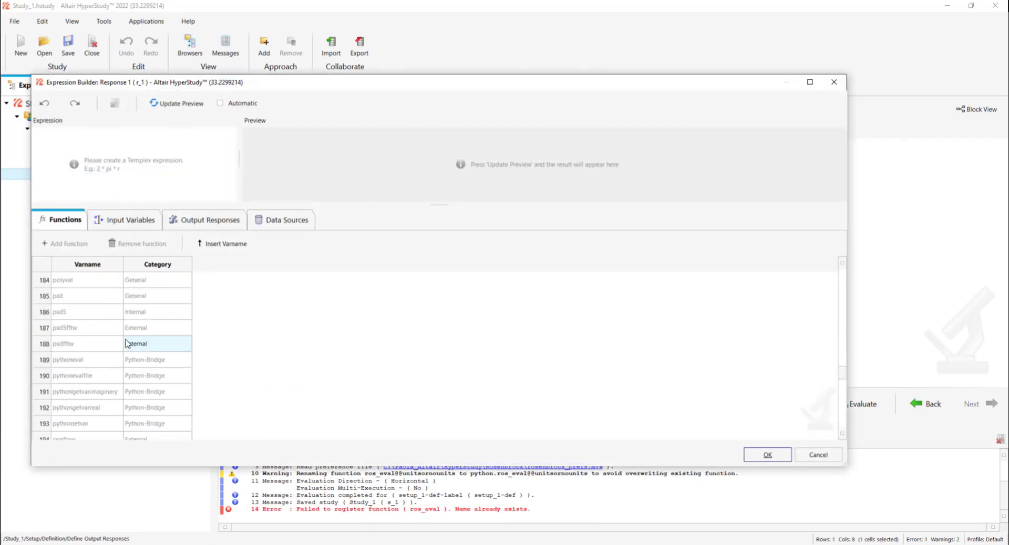
pyautogui.scroll(-7, 126, 343)
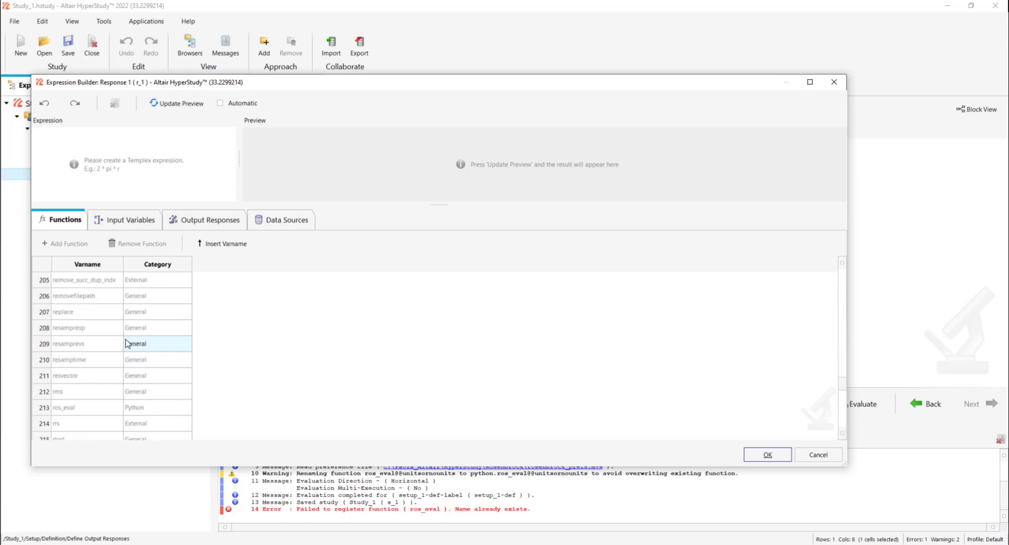
pyautogui.moveTo(73, 406); pyautogui.dragTo(140, 413)
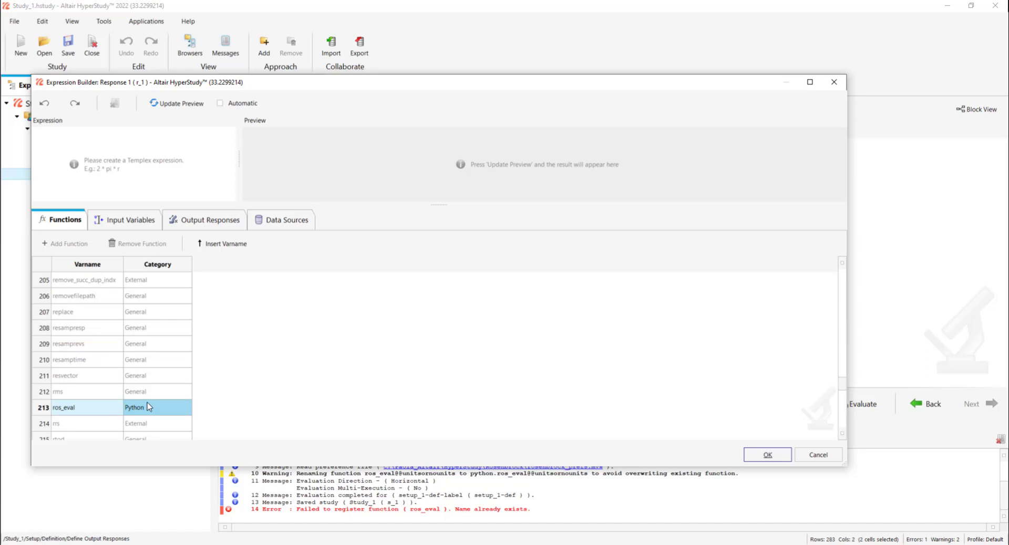
pyautogui.click(229, 246)
# Pass var_1 and var_2 as ros_eval arguments, preview the value 404, and accept
pyautogui.click(120, 222)
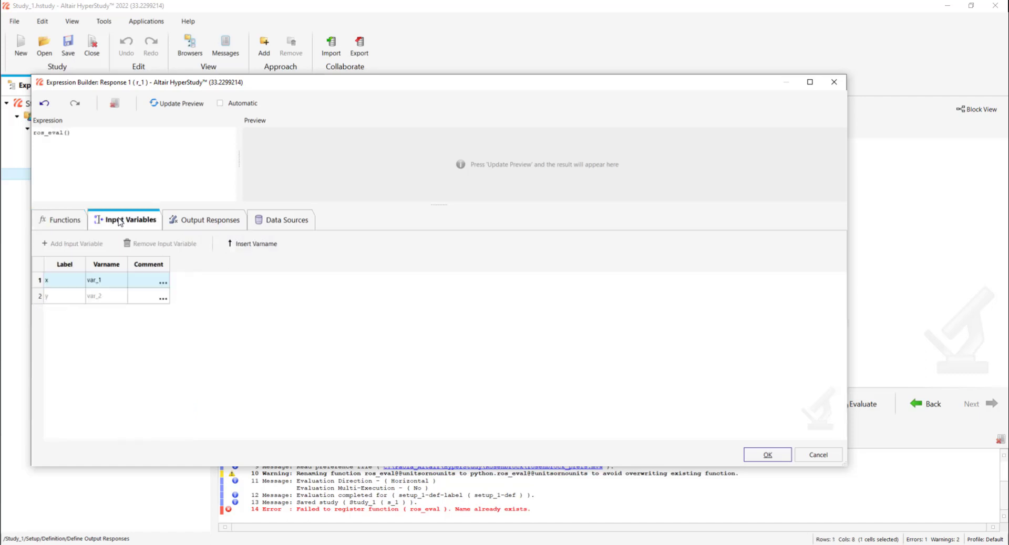
pyautogui.click(105, 280)
pyautogui.keyDown('shift'); pyautogui.click(72, 296); pyautogui.keyUp('shift')
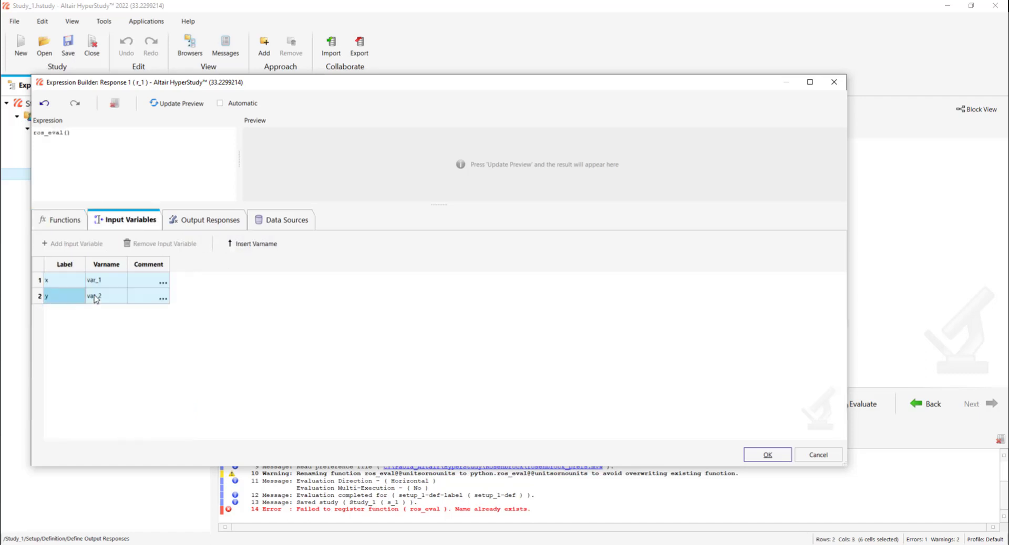
pyautogui.click(267, 243)
pyautogui.click(171, 105)
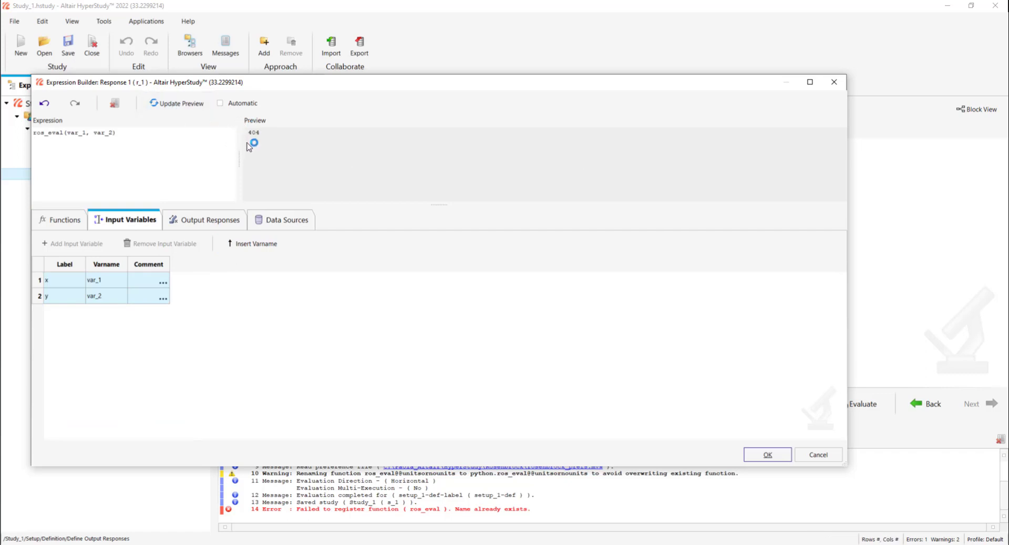
pyautogui.click(778, 456)
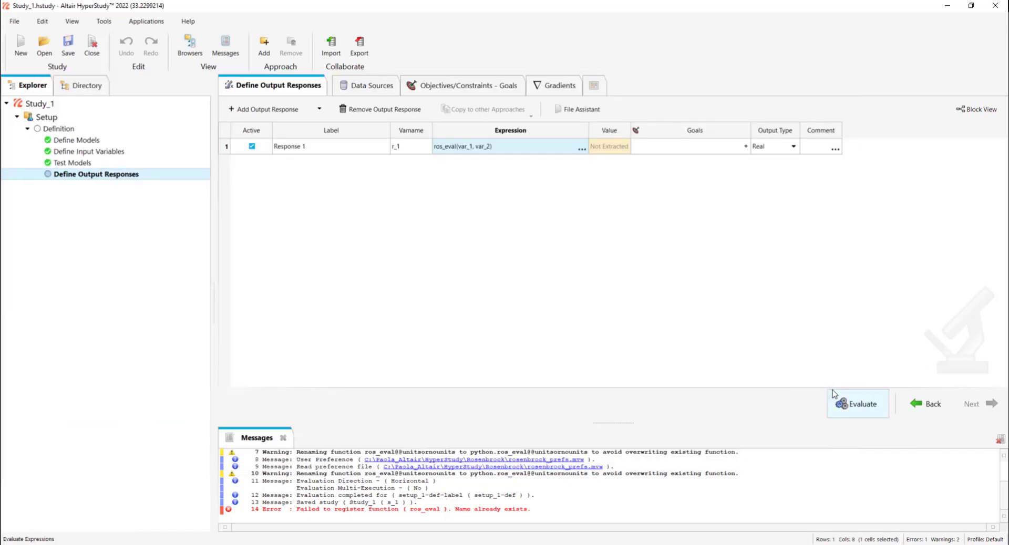
# Evaluate Response 1, then bring up the Register Python Function list
pyautogui.click(833, 403)
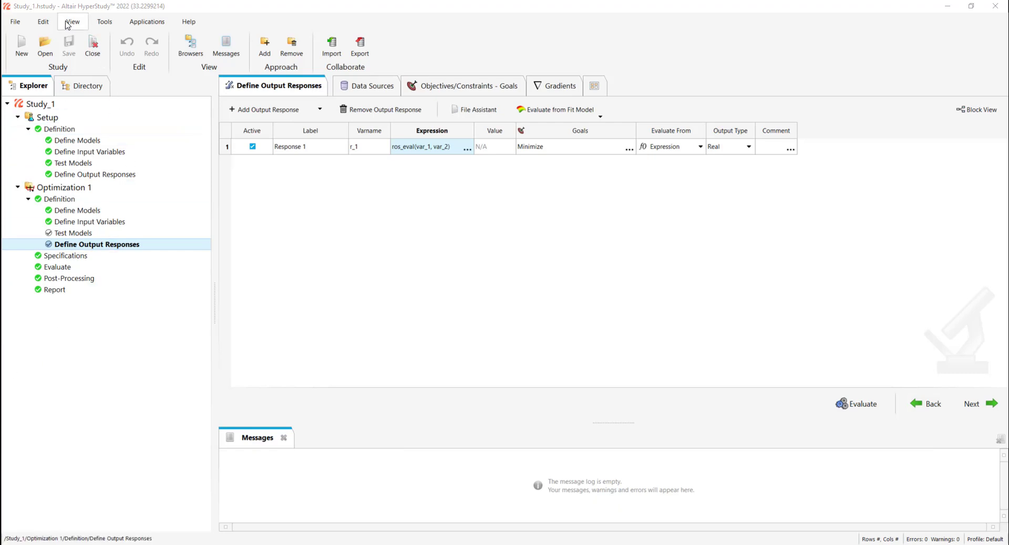
pyautogui.click(44, 21)
pyautogui.moveTo(73, 22)
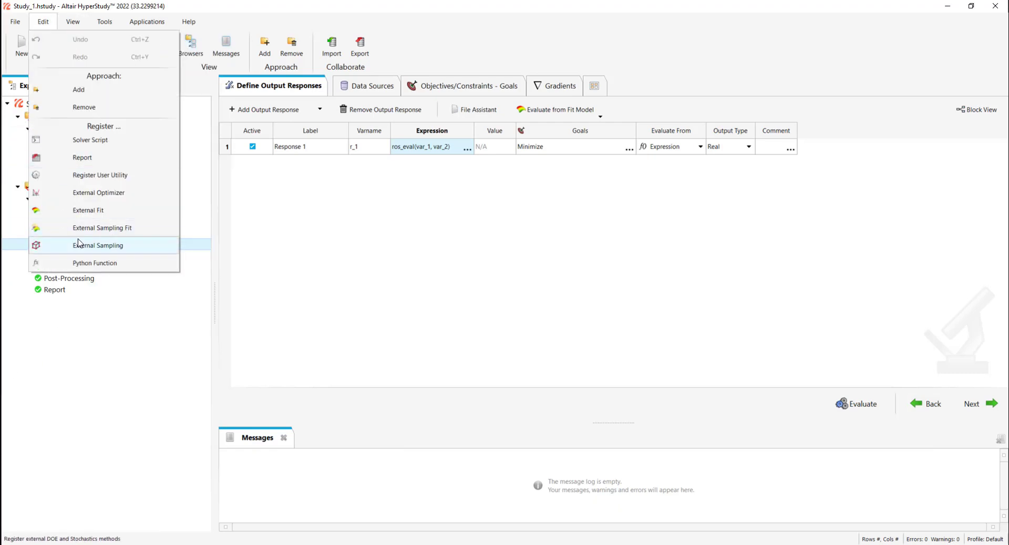
pyautogui.click(89, 262)
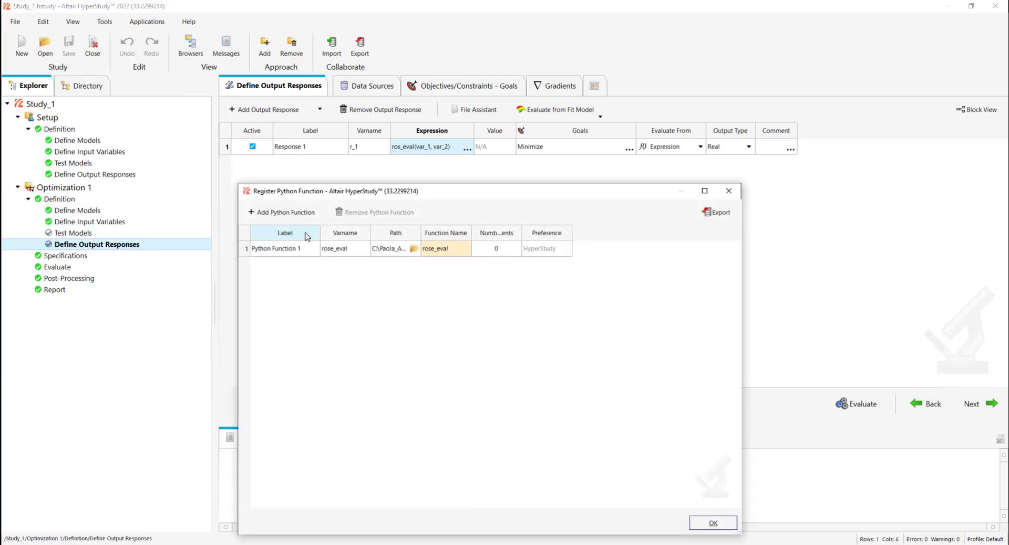
# Point Python Function 1 to rosenbrock_function.py, confirm, and dismiss the restart notice
pyautogui.click(414, 252)
pyautogui.click(414, 249)
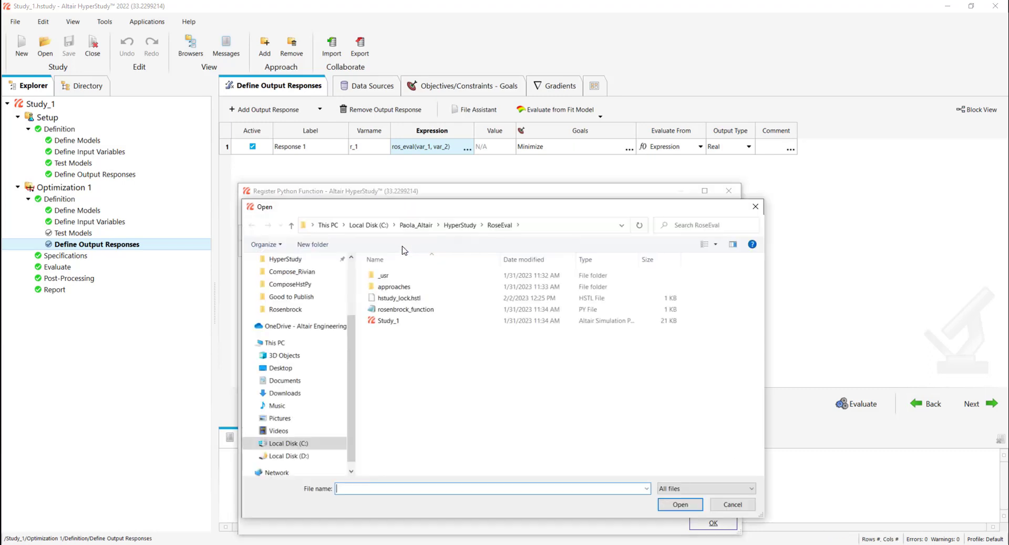
pyautogui.click(405, 310)
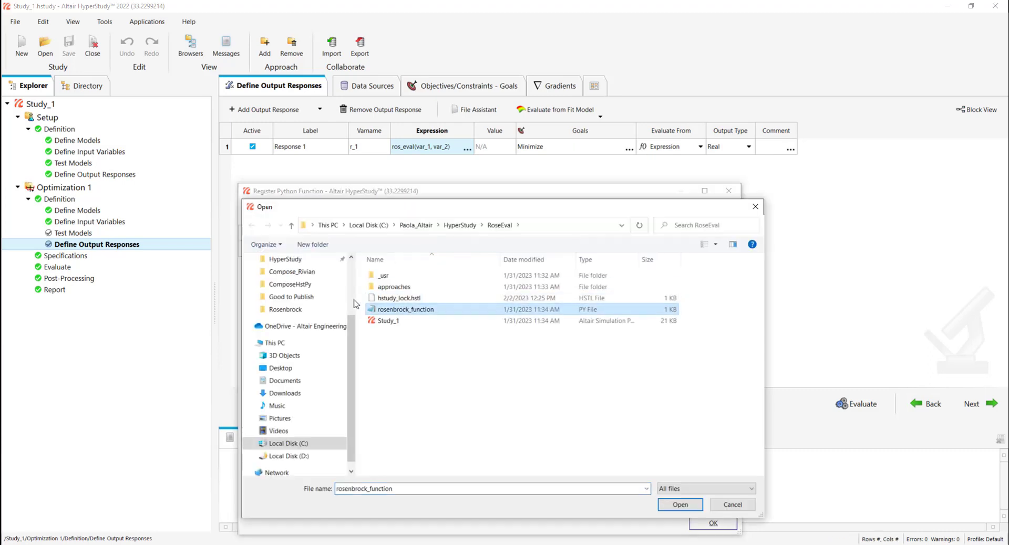
pyautogui.click(683, 505)
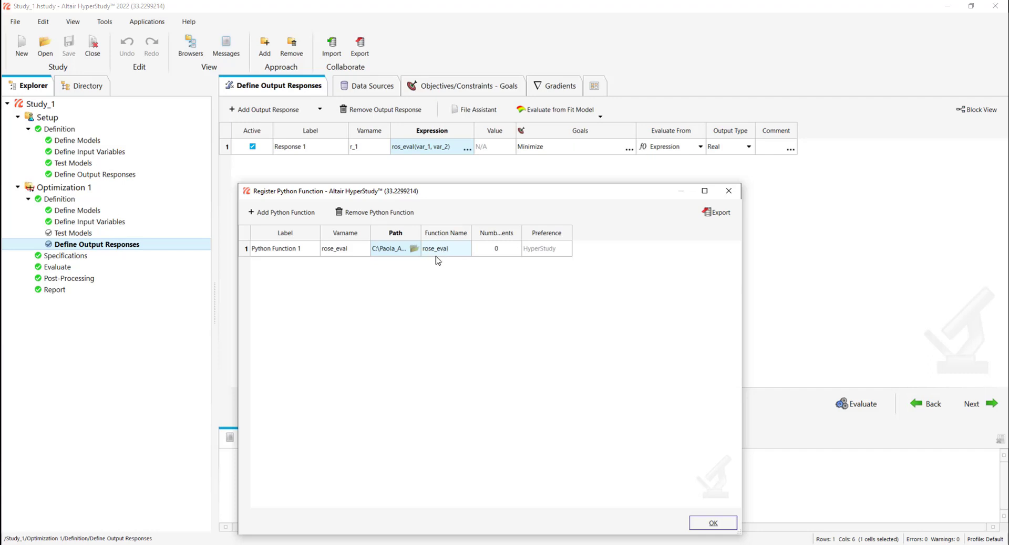
pyautogui.click(731, 523)
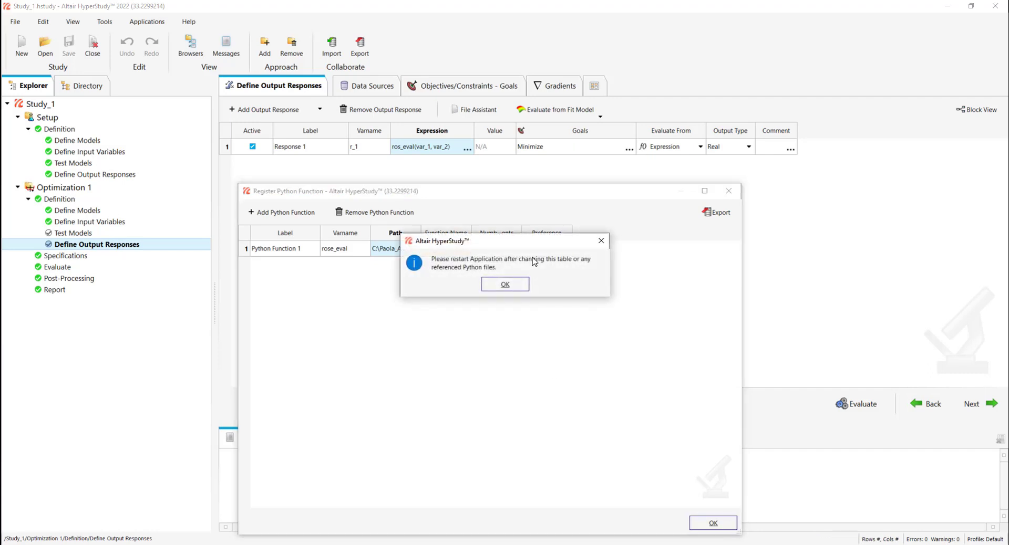
pyautogui.click(505, 285)
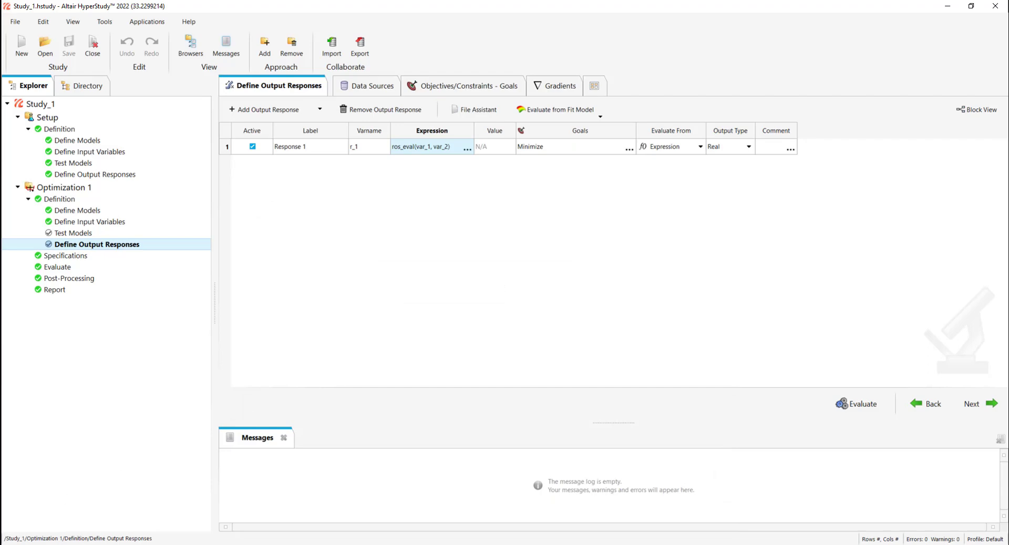